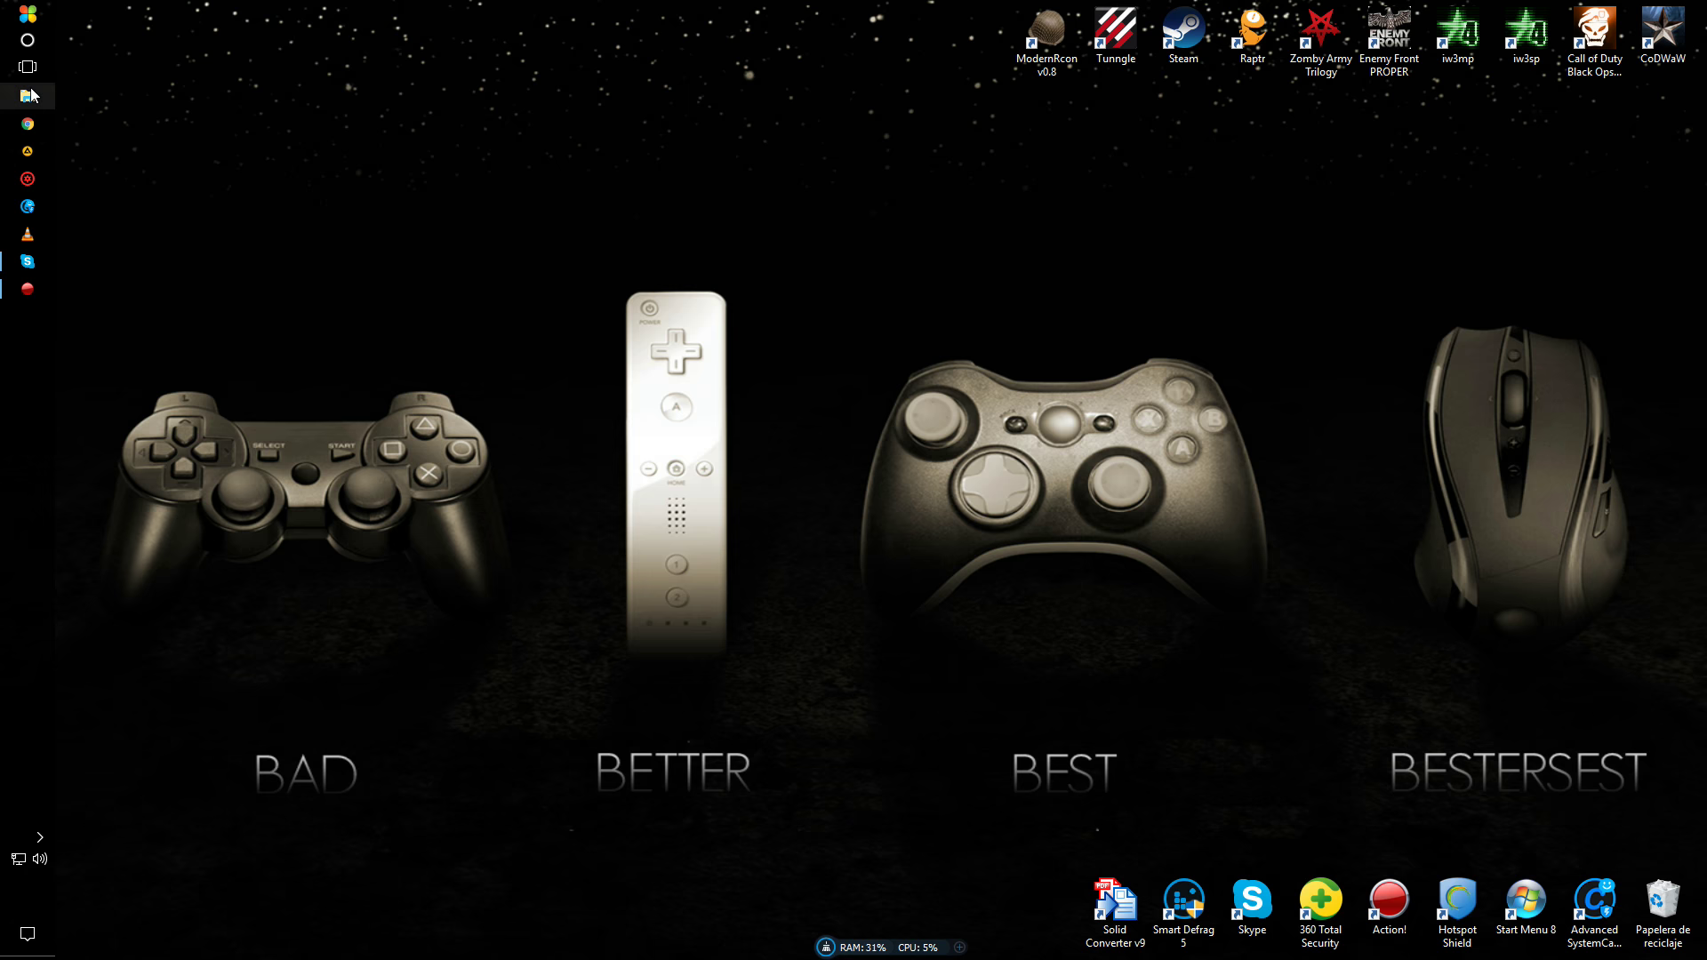
Open the Directx folder inside Descargas in File Explorer and select the DirectX Offline application.
left_click(27, 95)
left_click(162, 224)
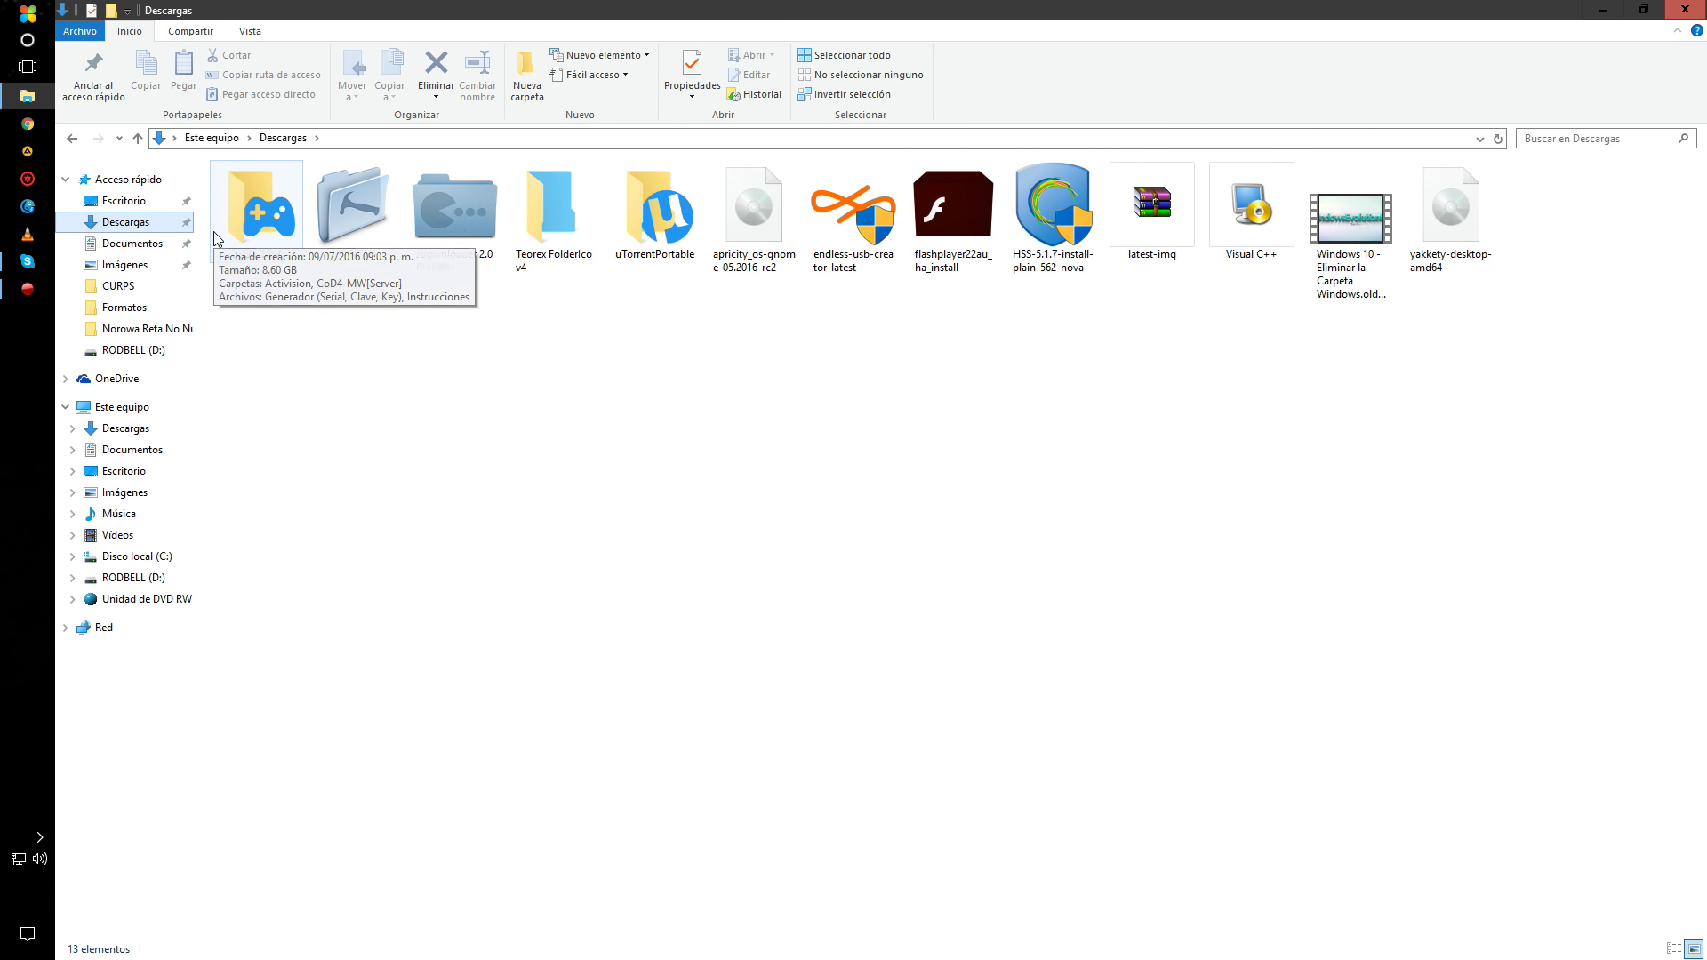
double_click(372, 220)
left_click(325, 192)
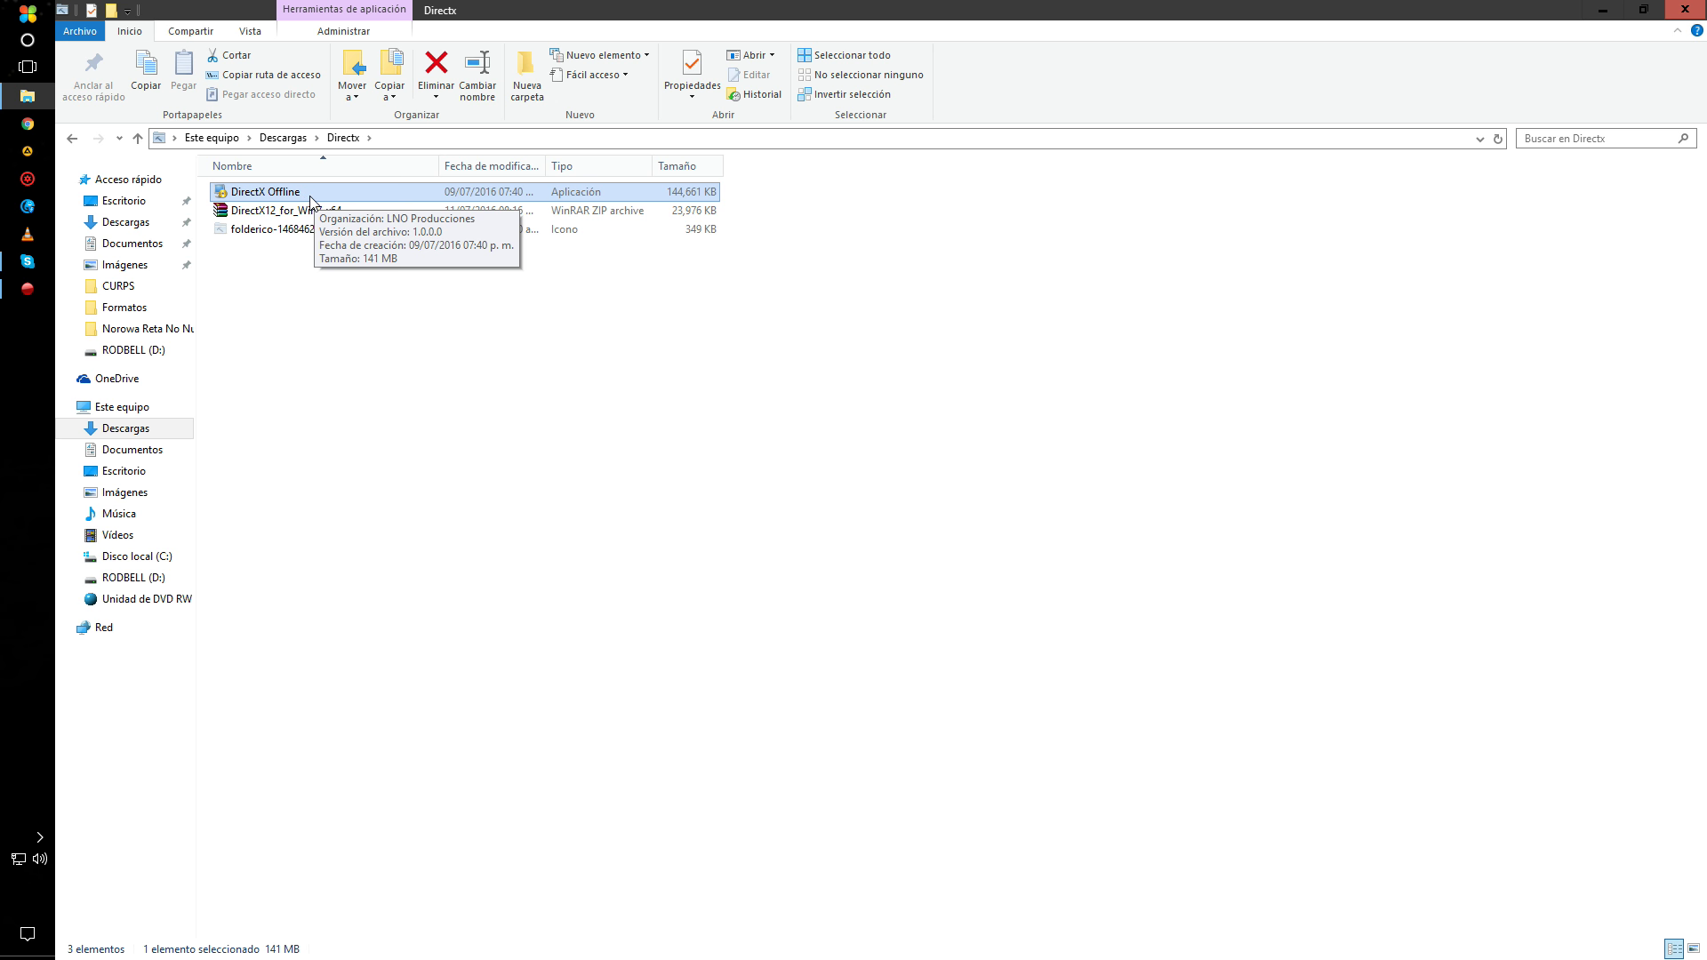
Examine the contents of the DirectX12_for_Win7_x64 archive, including its Windows folder, main_win7.reg and Setup.cmd, and close the archive.
left_click(277, 213)
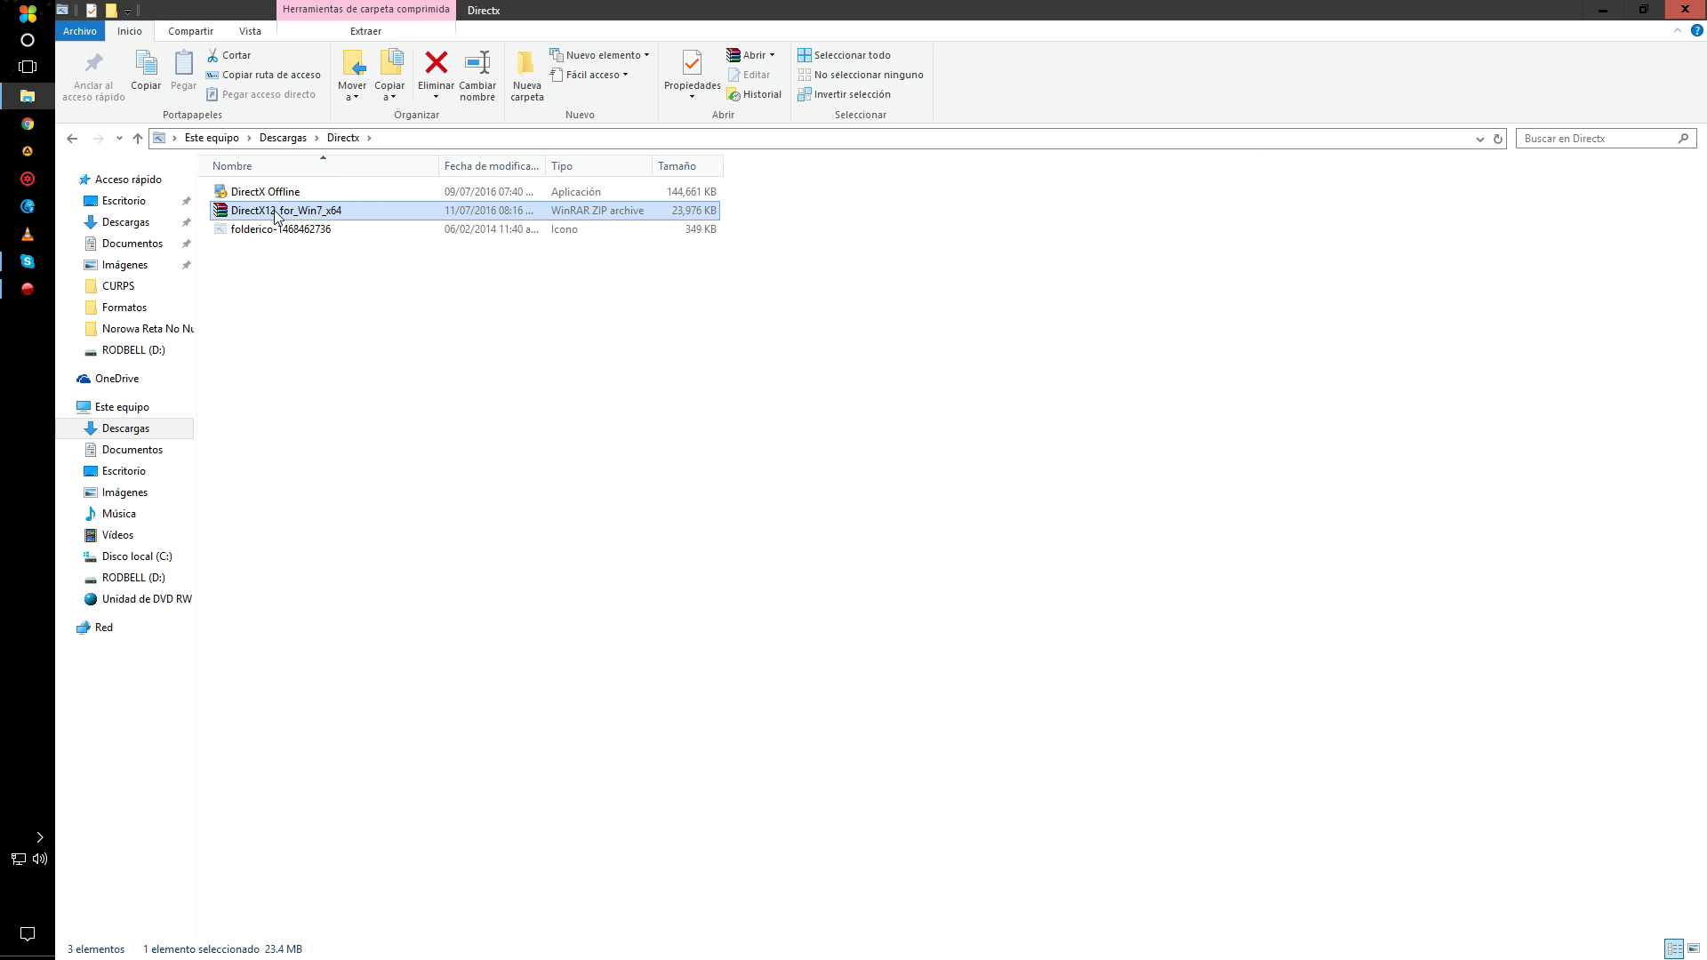
double_click(321, 221)
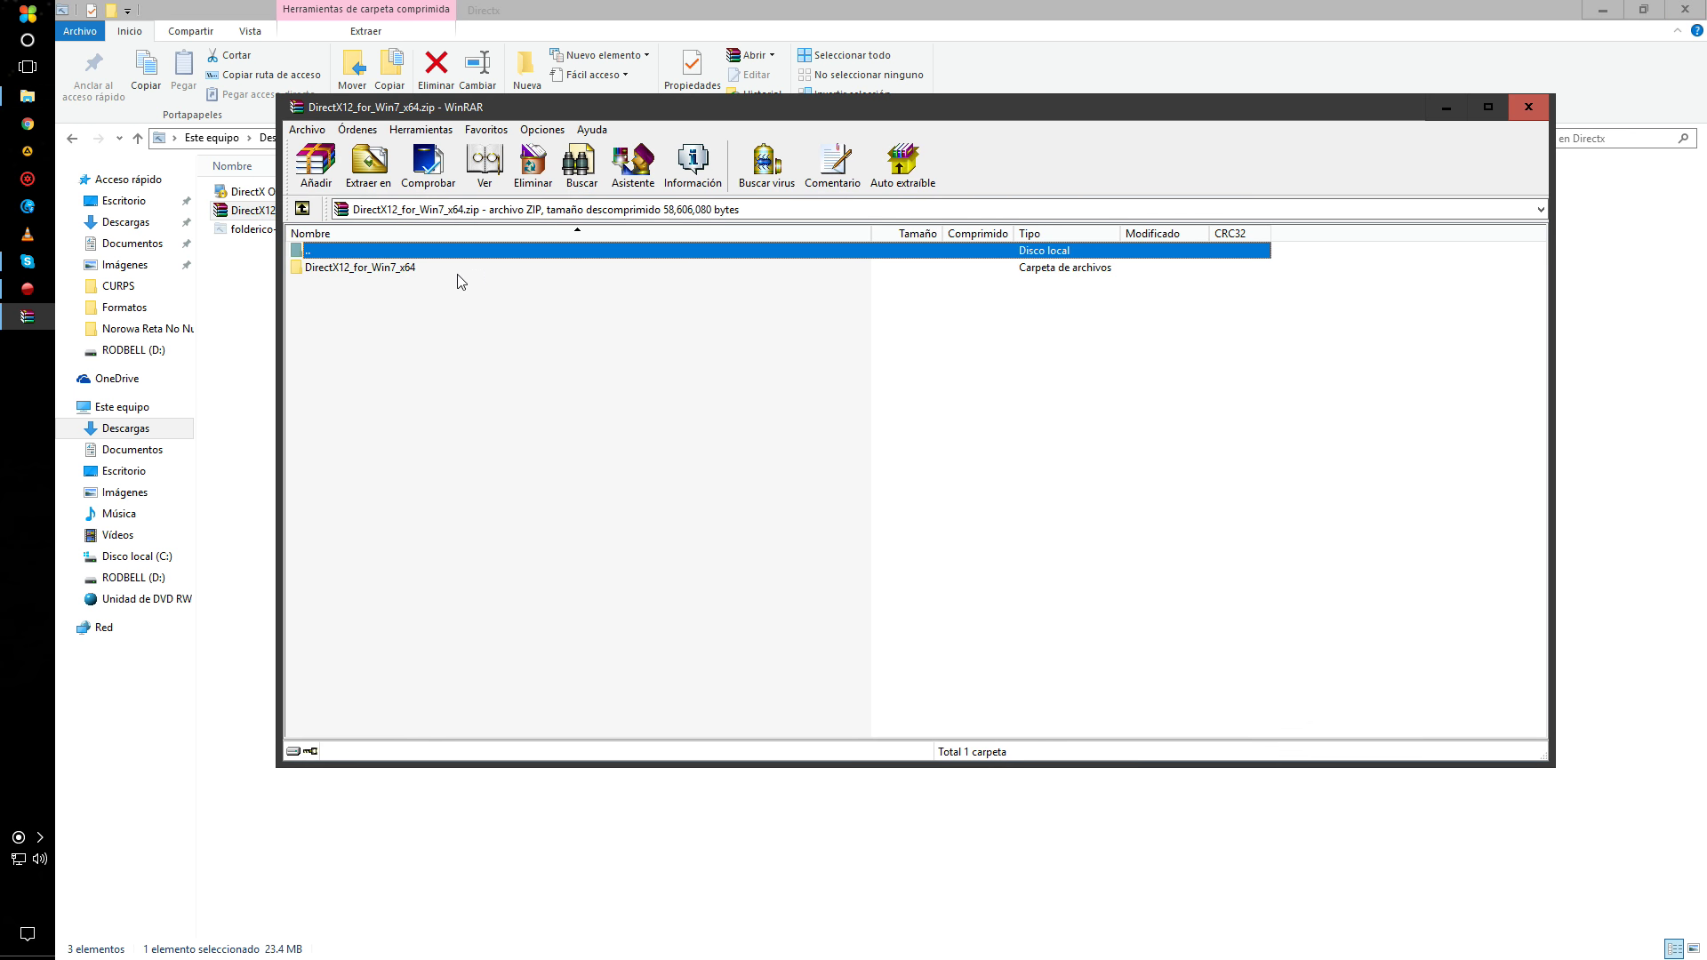
left_click(431, 268)
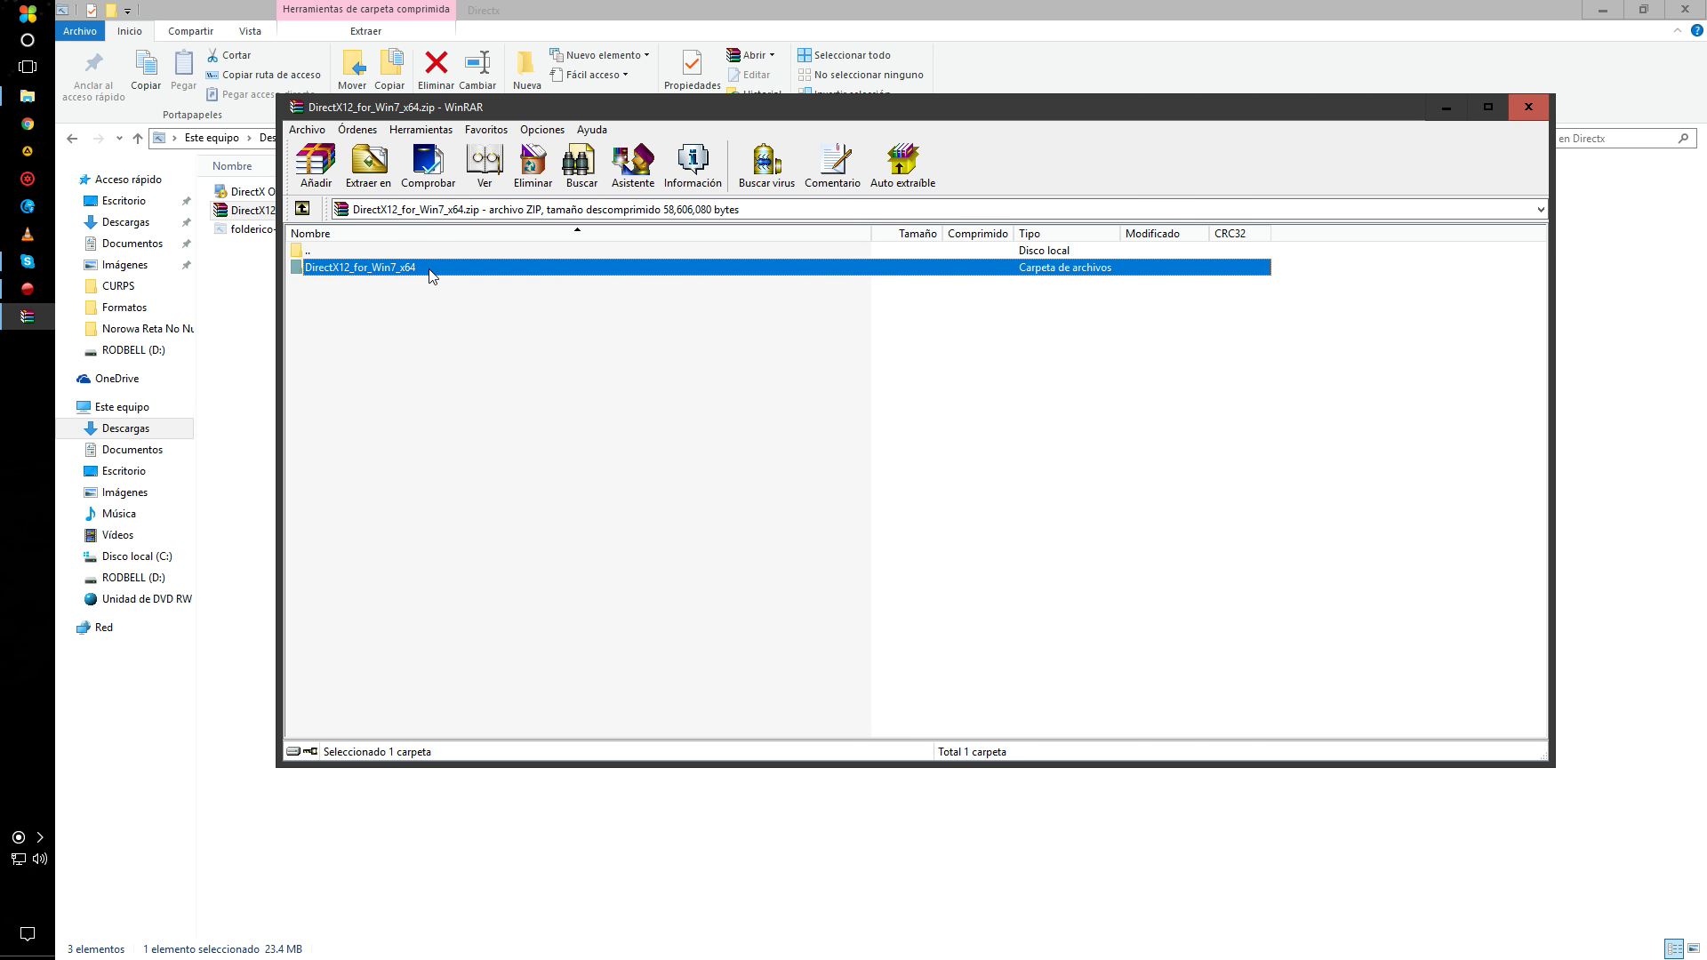
double_click(431, 271)
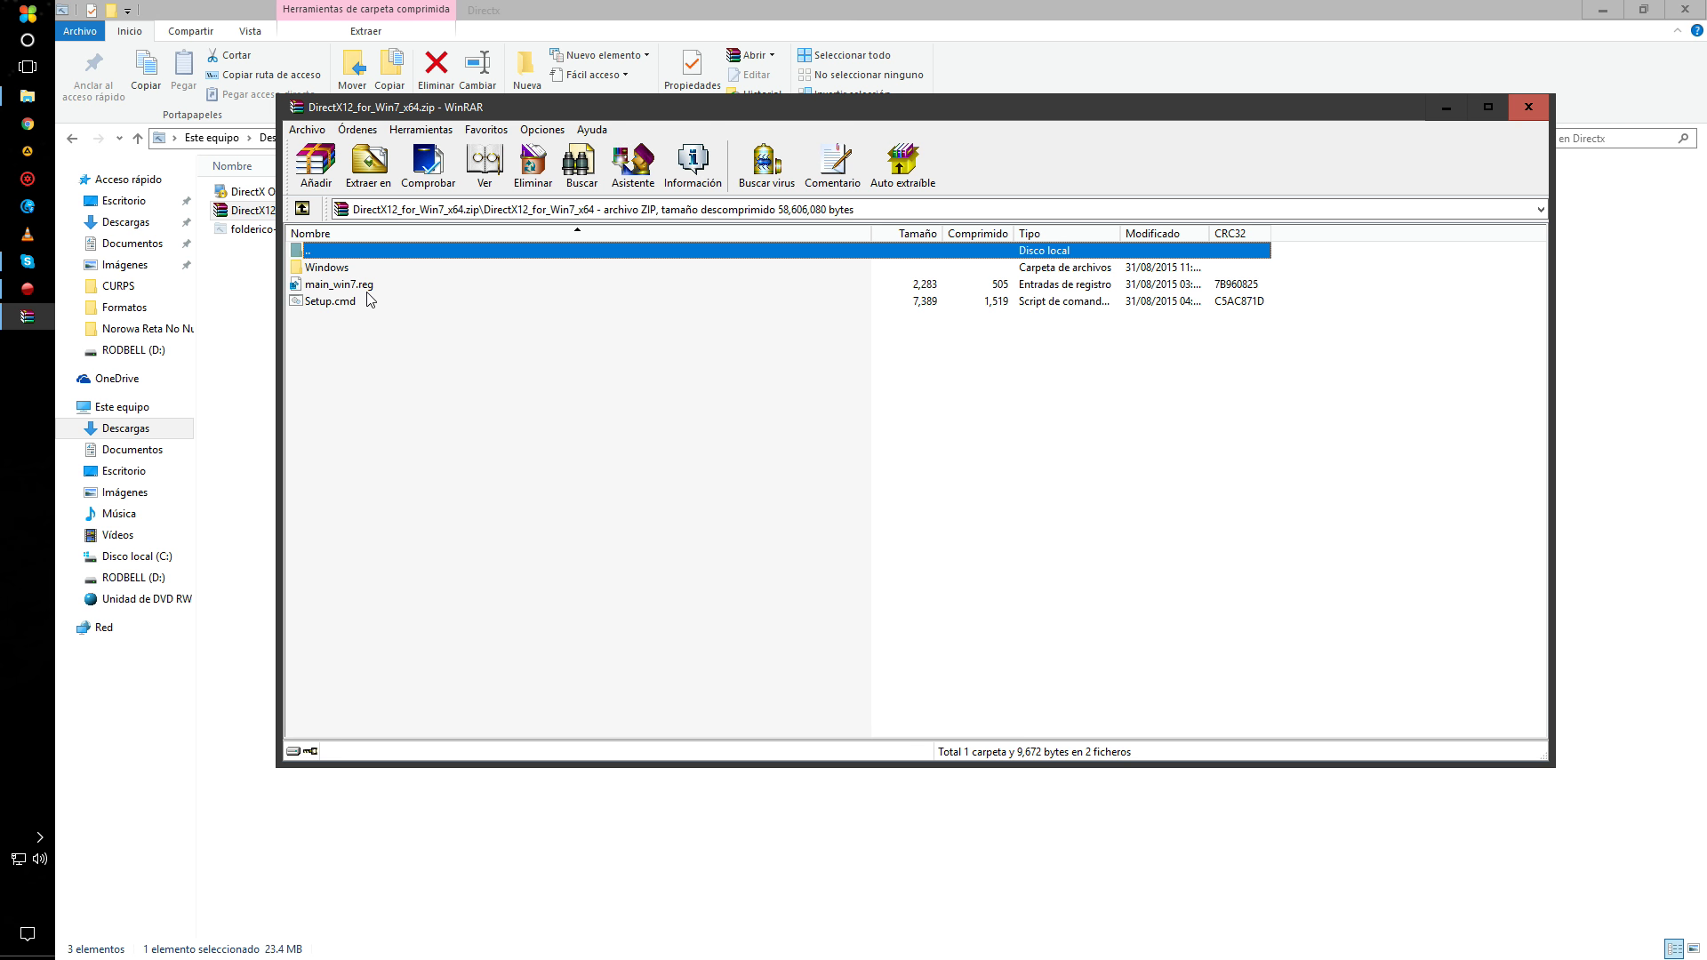
double_click(385, 268)
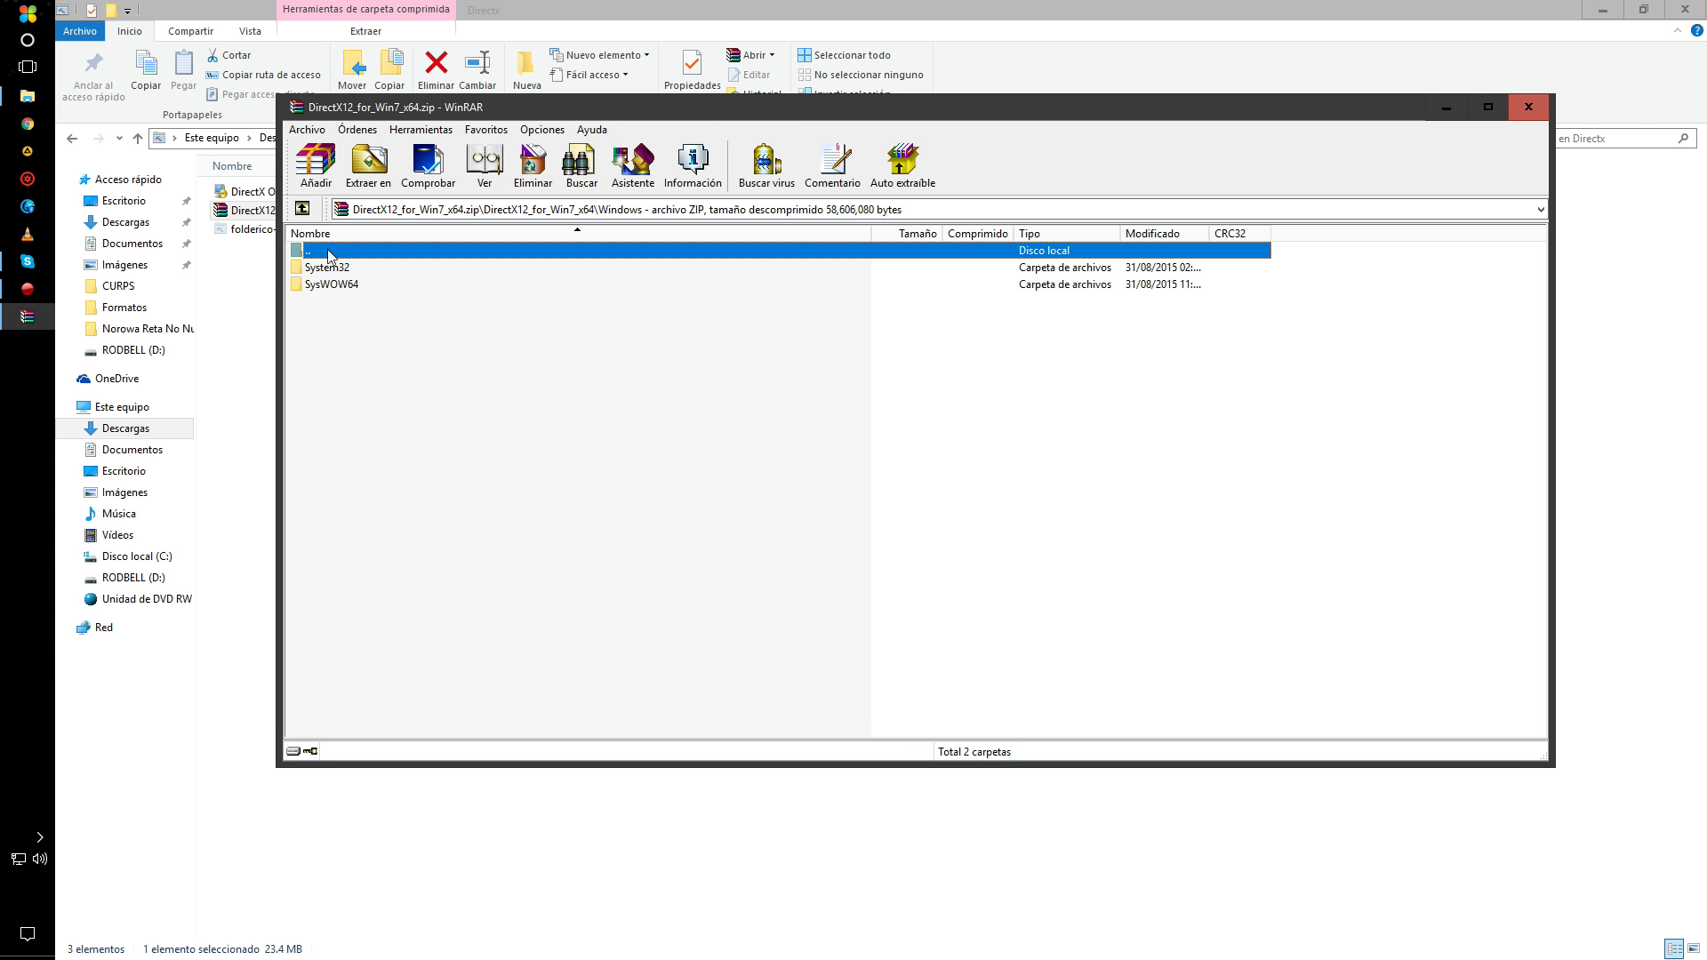
left_click(302, 208)
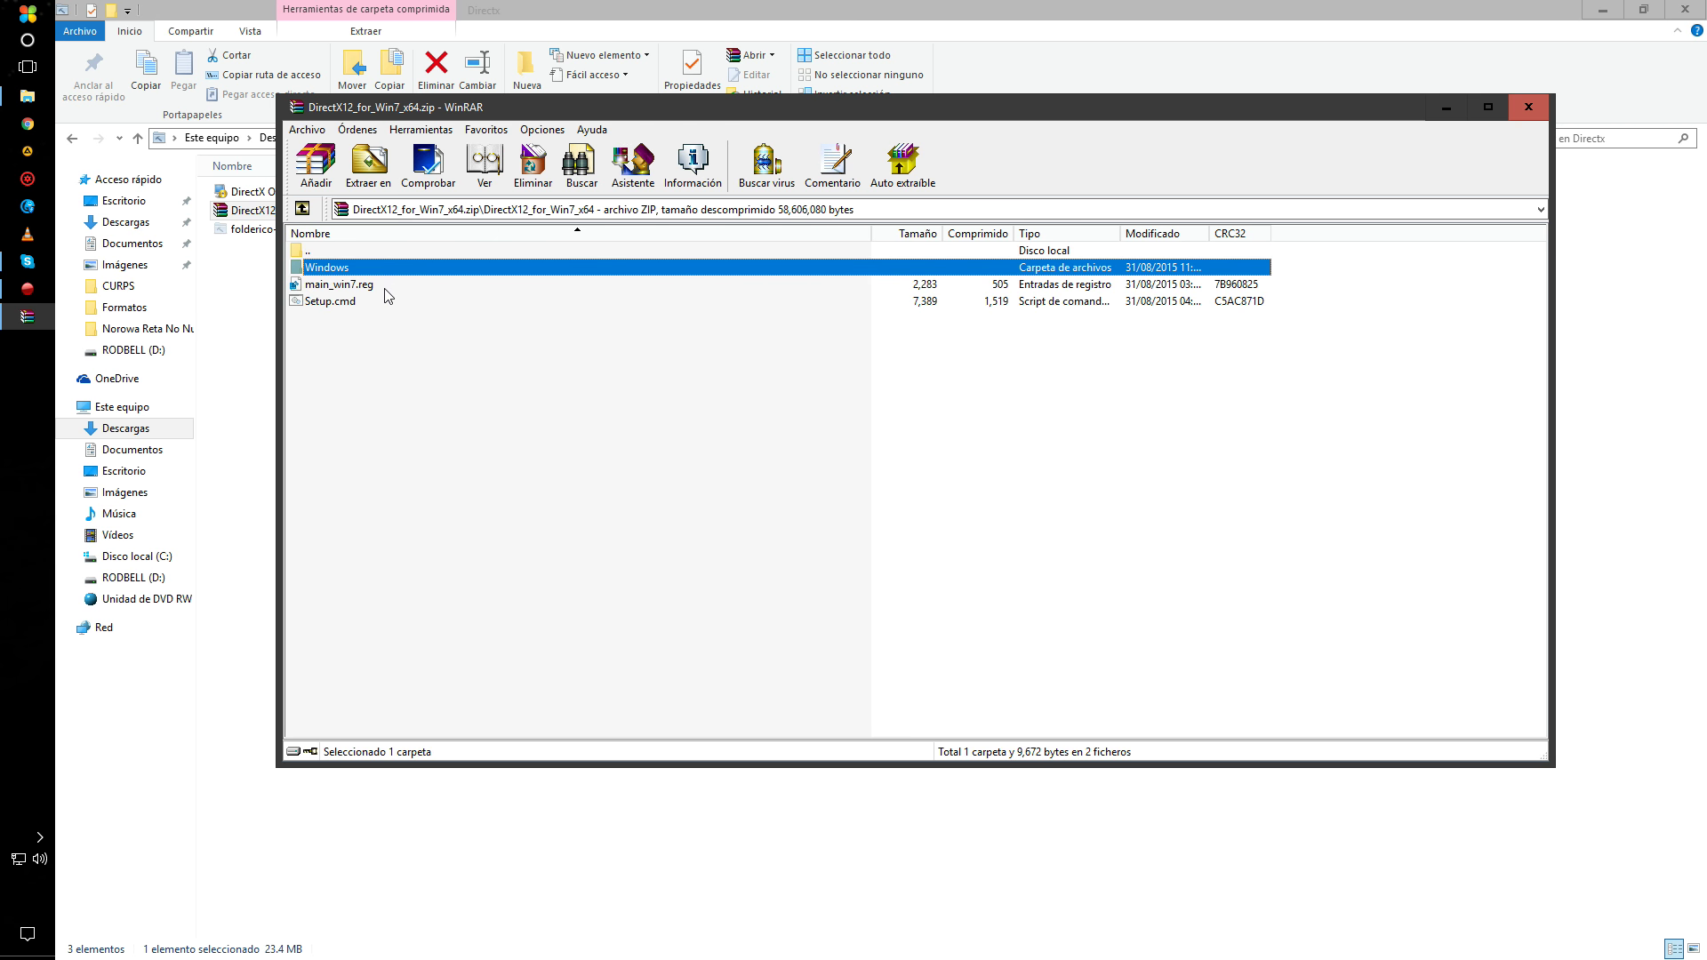
left_click(351, 305)
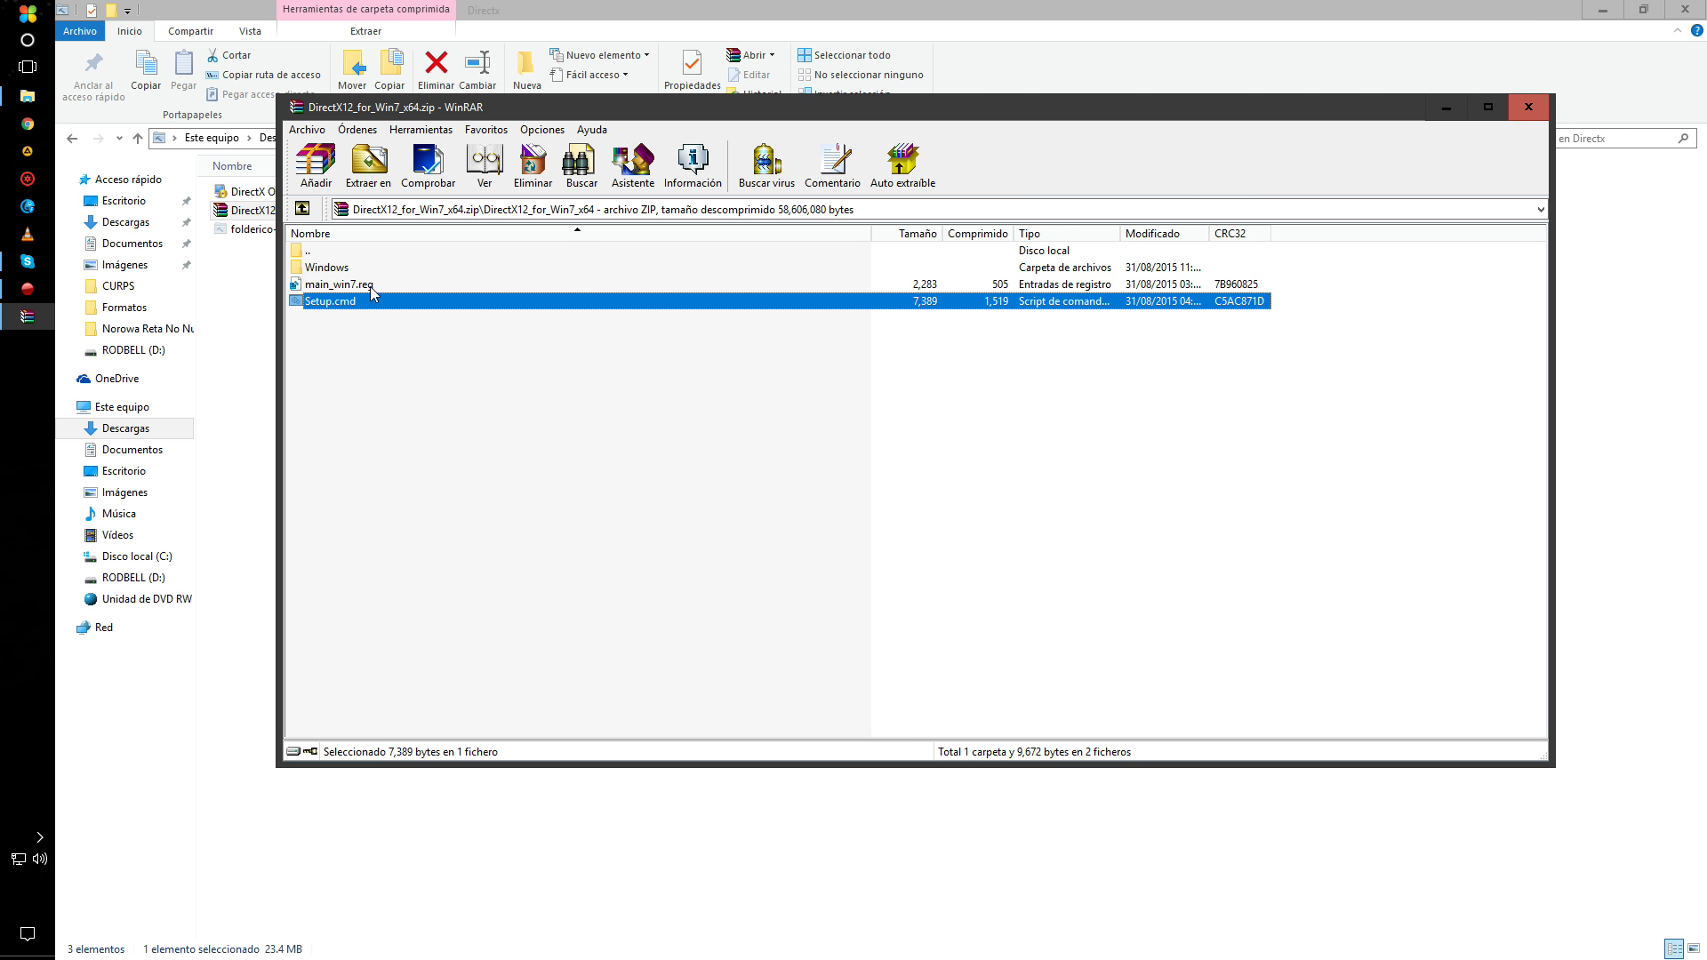
left_click(370, 287)
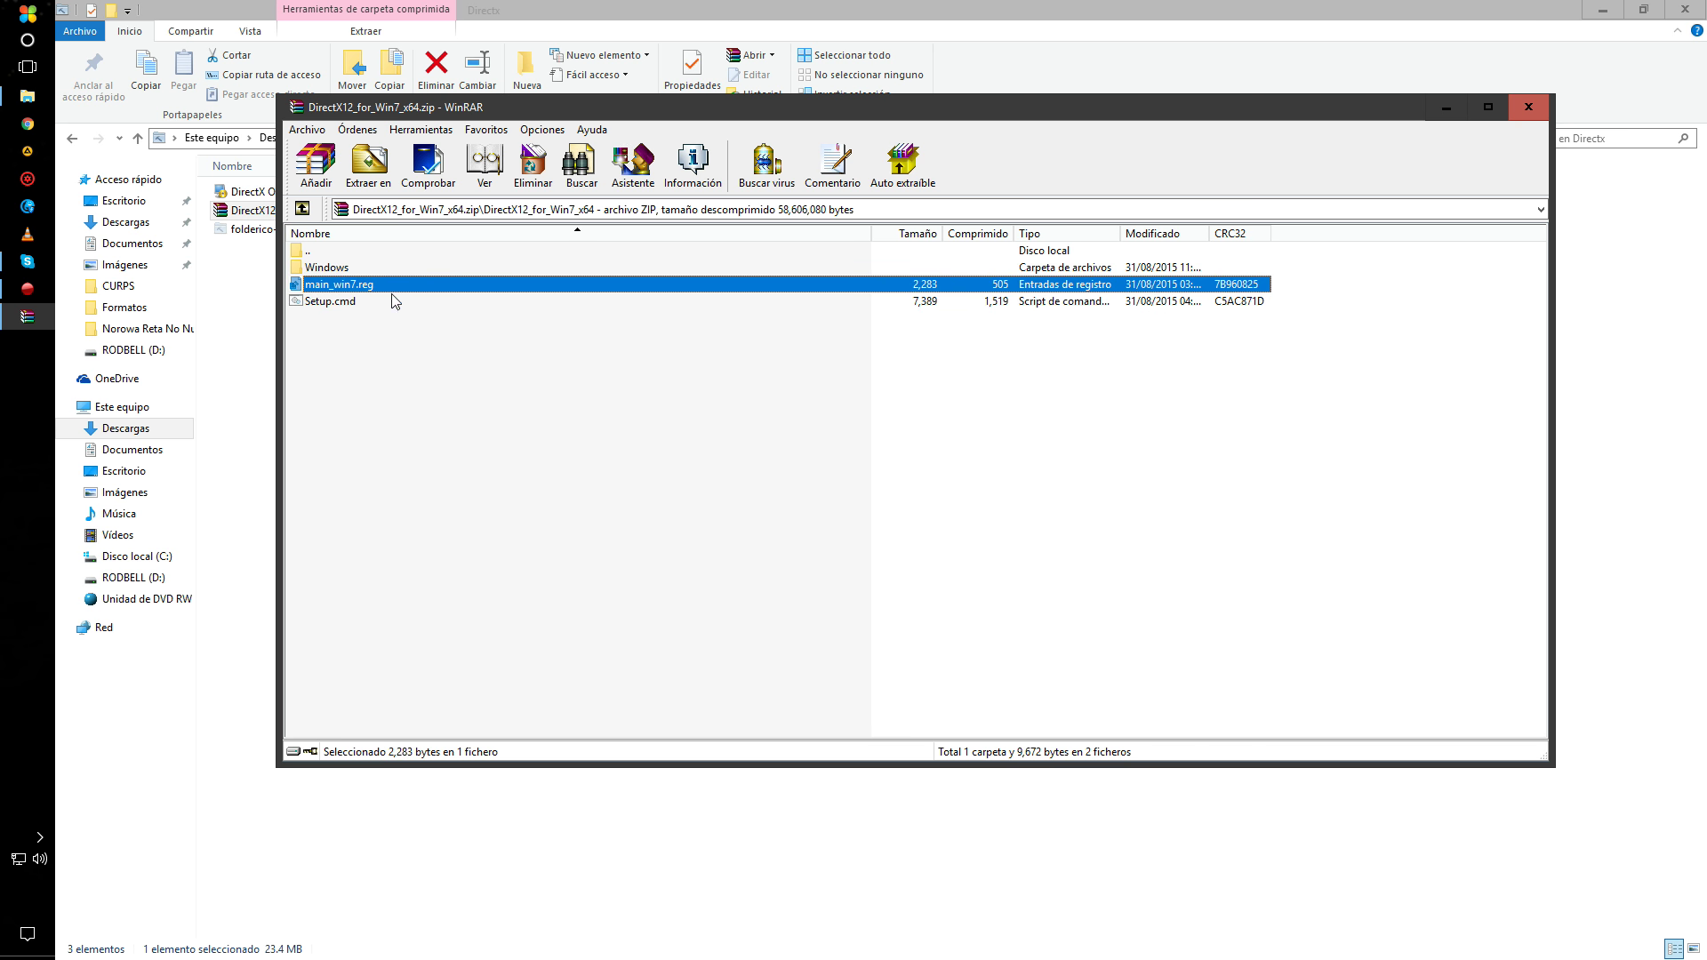
left_click(1531, 107)
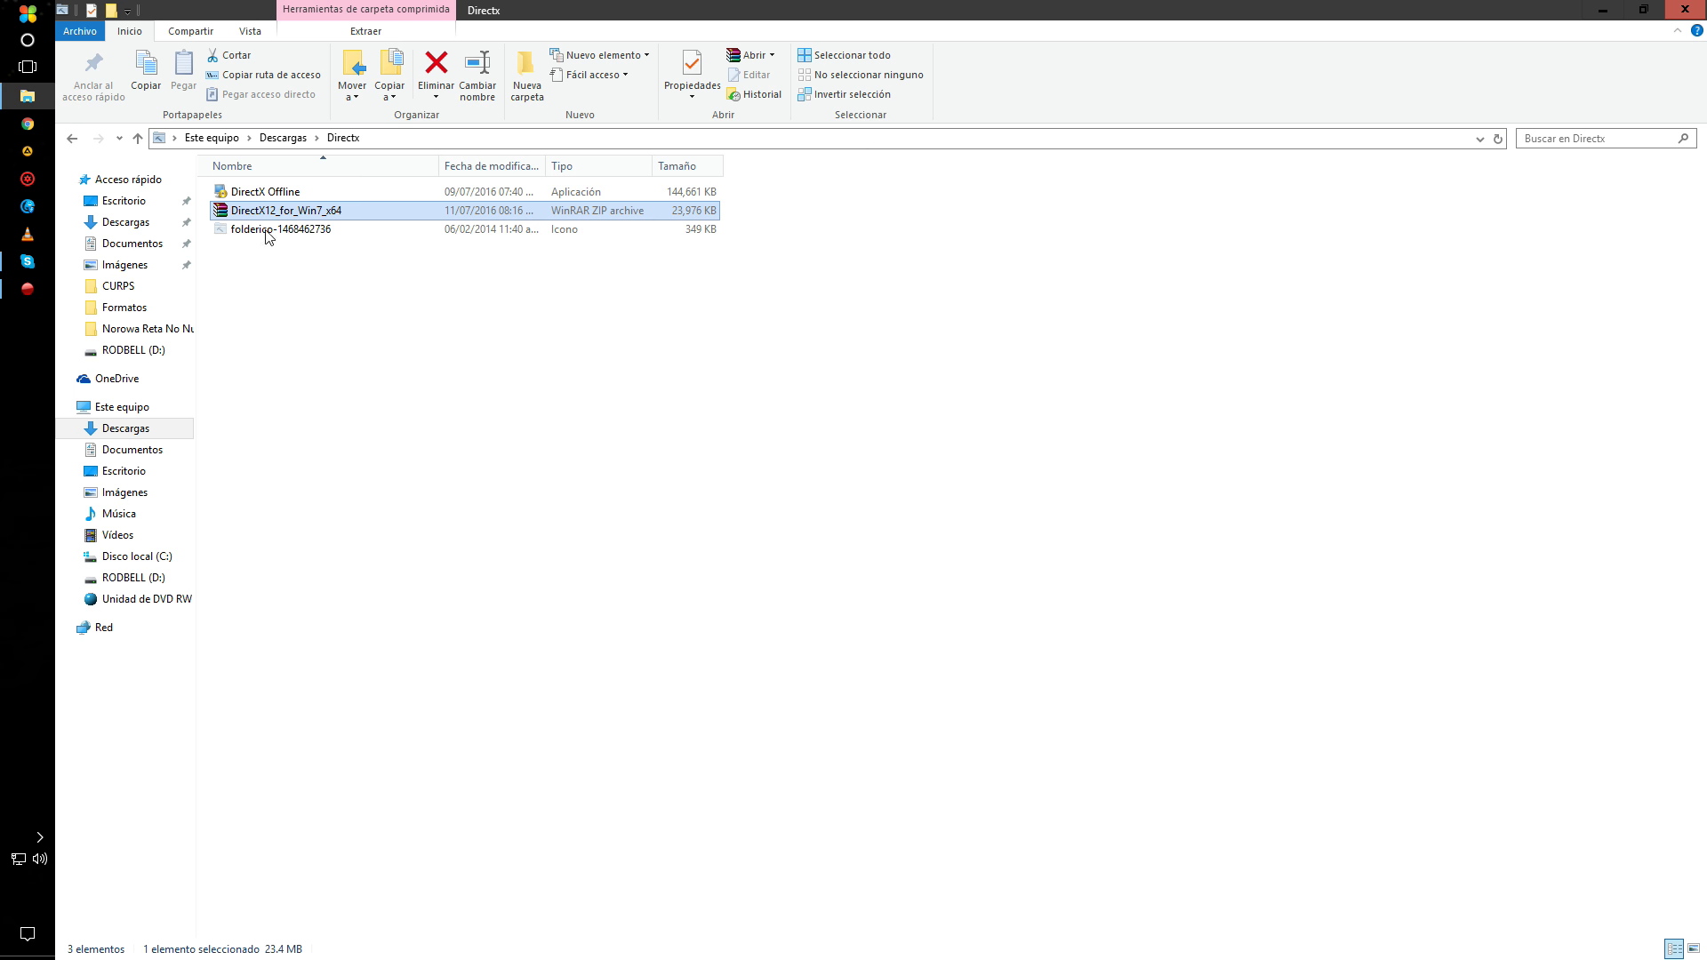
Launch the DirectX Offline application and minimize the File Explorer window.
double_click(260, 192)
left_click(941, 504)
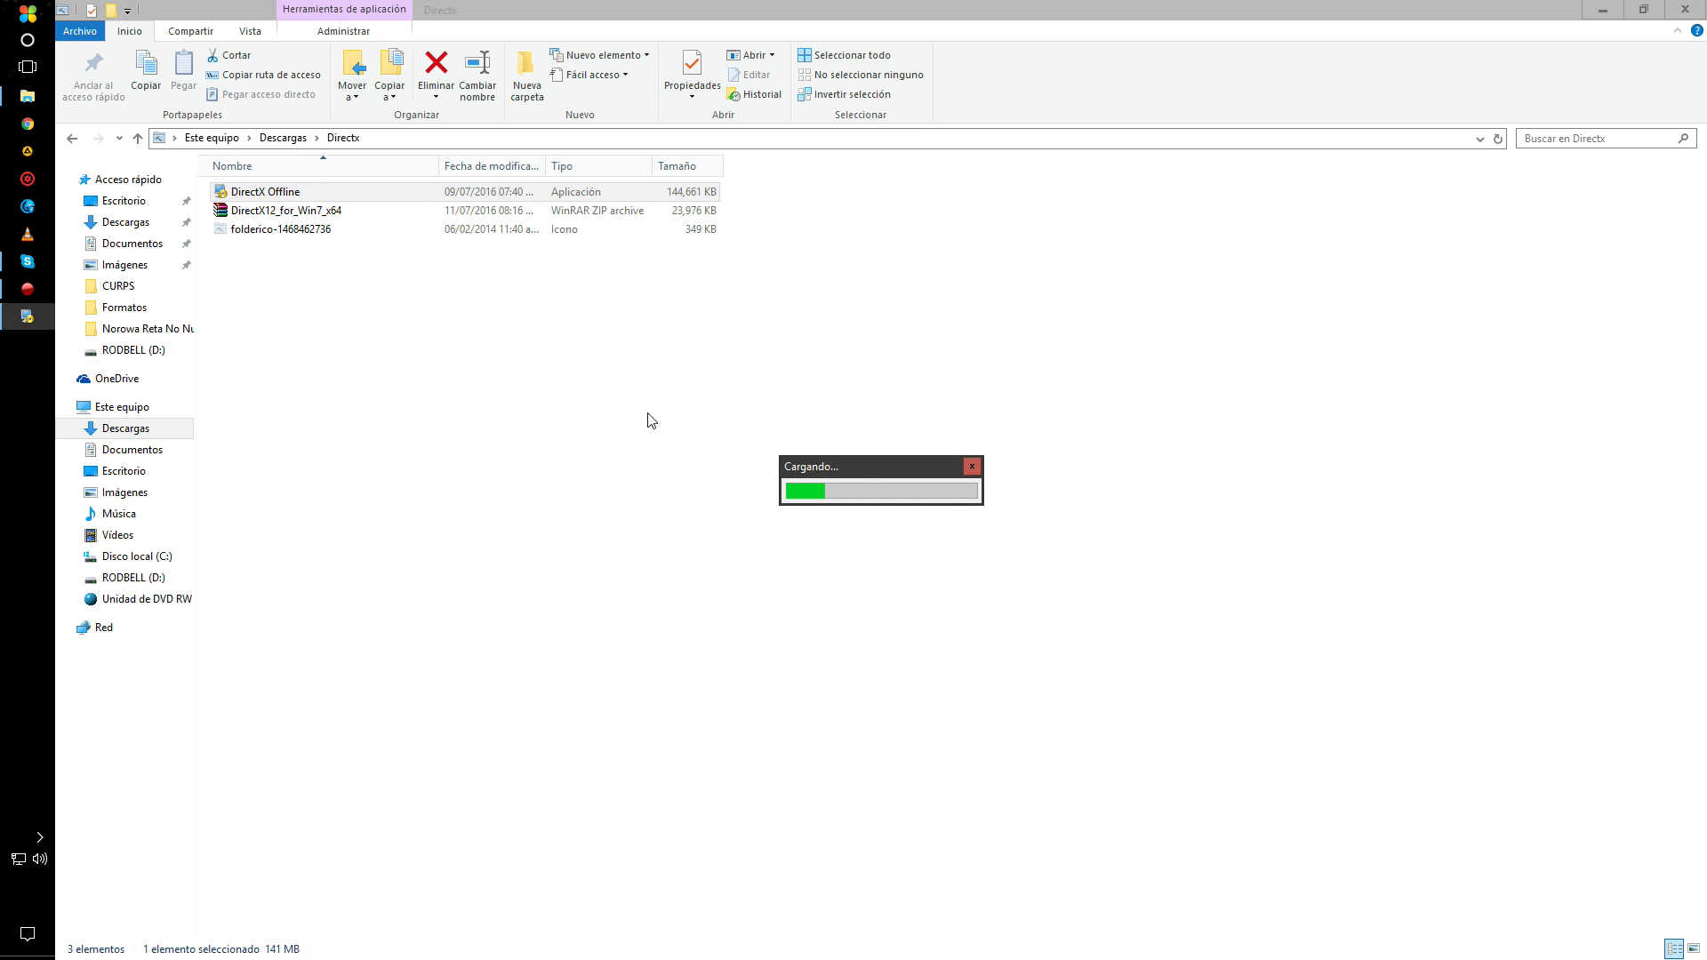
left_click(1603, 10)
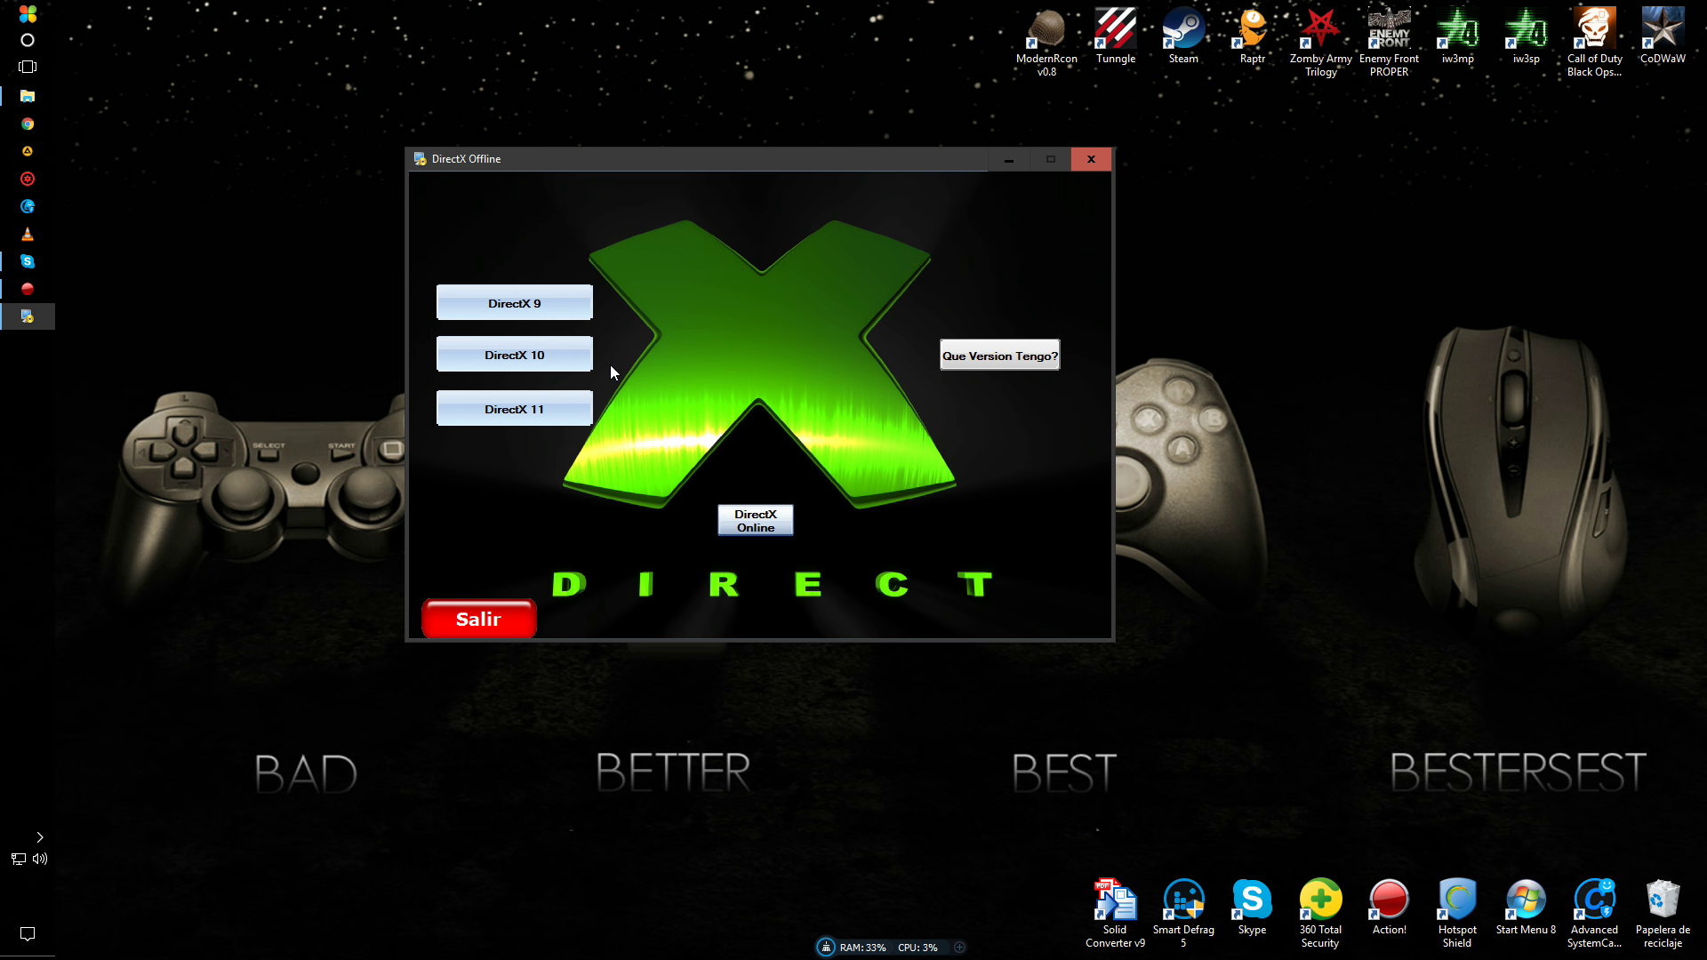
Install DirectX 11 from the offline installer, accepting the licence agreement and finishing the setup wizard.
left_click(544, 409)
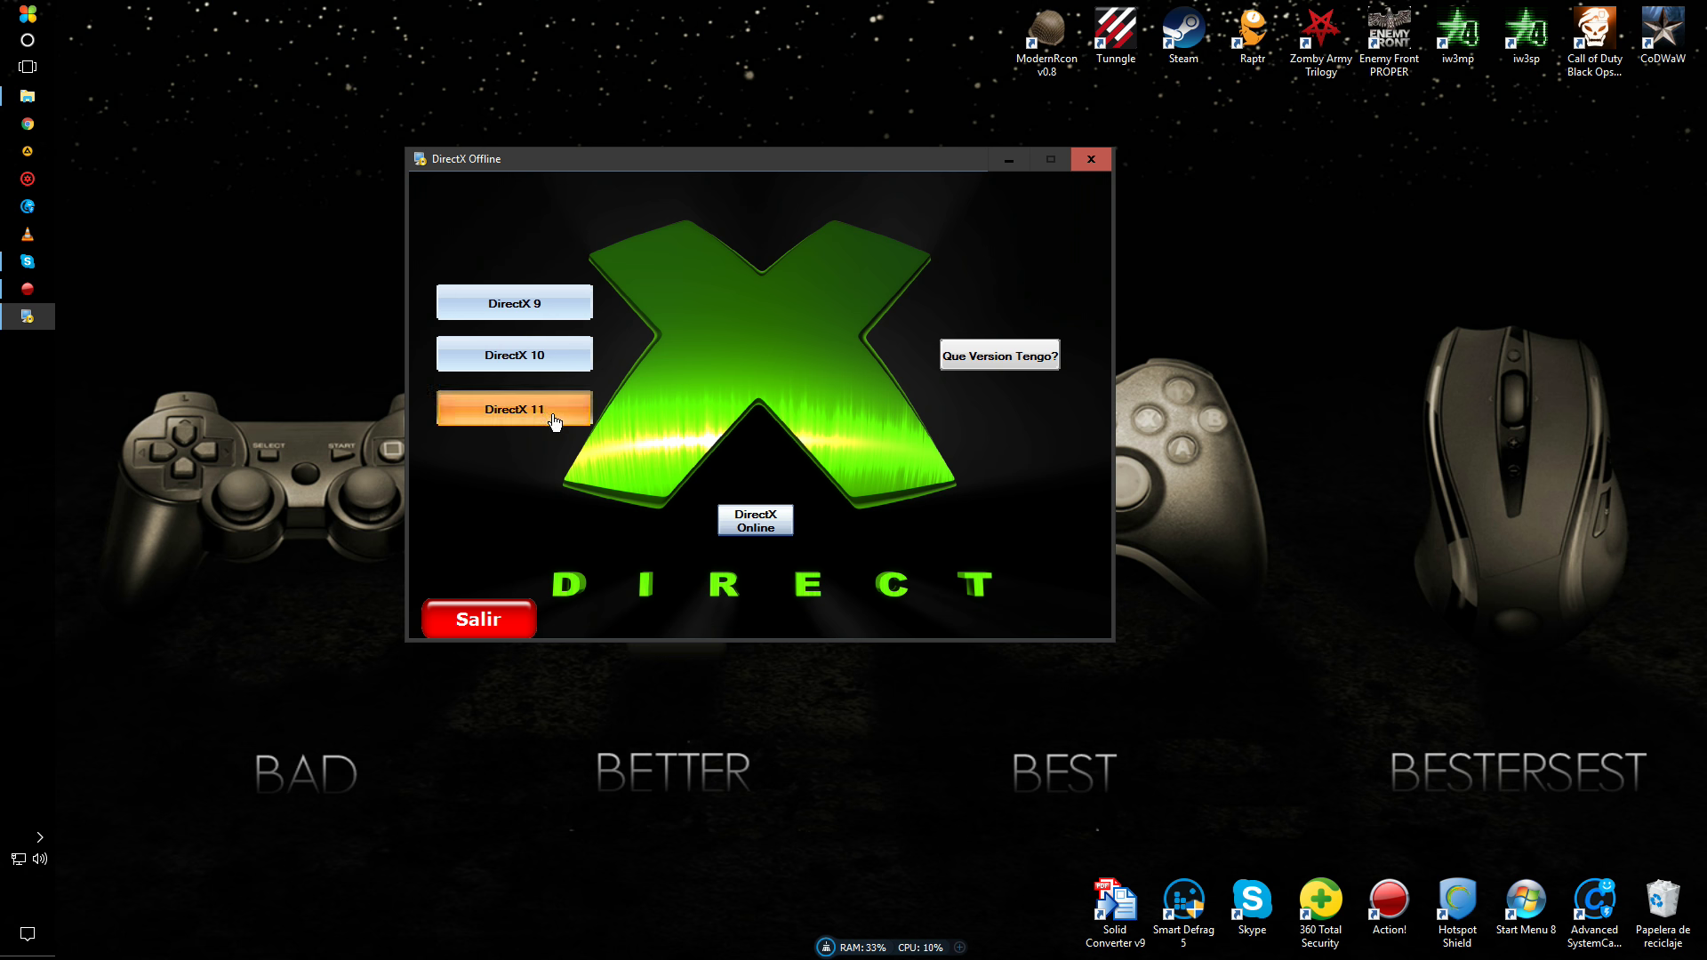
left_click(765, 585)
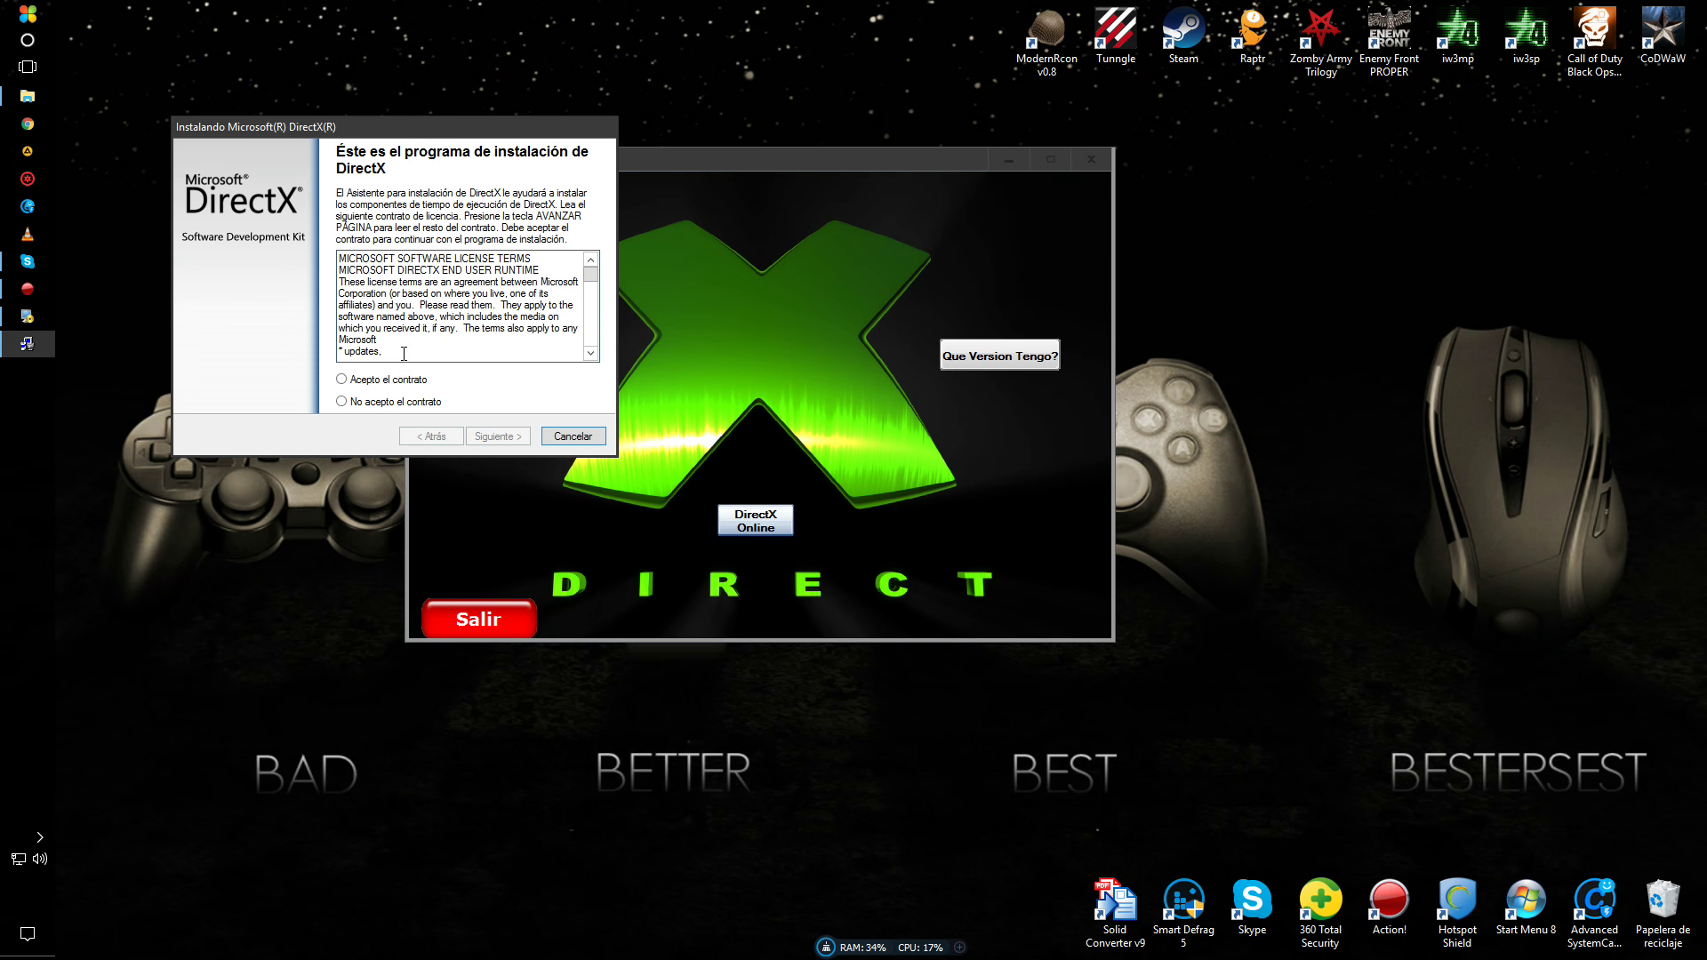
left_click(397, 379)
left_click(498, 436)
left_click(497, 437)
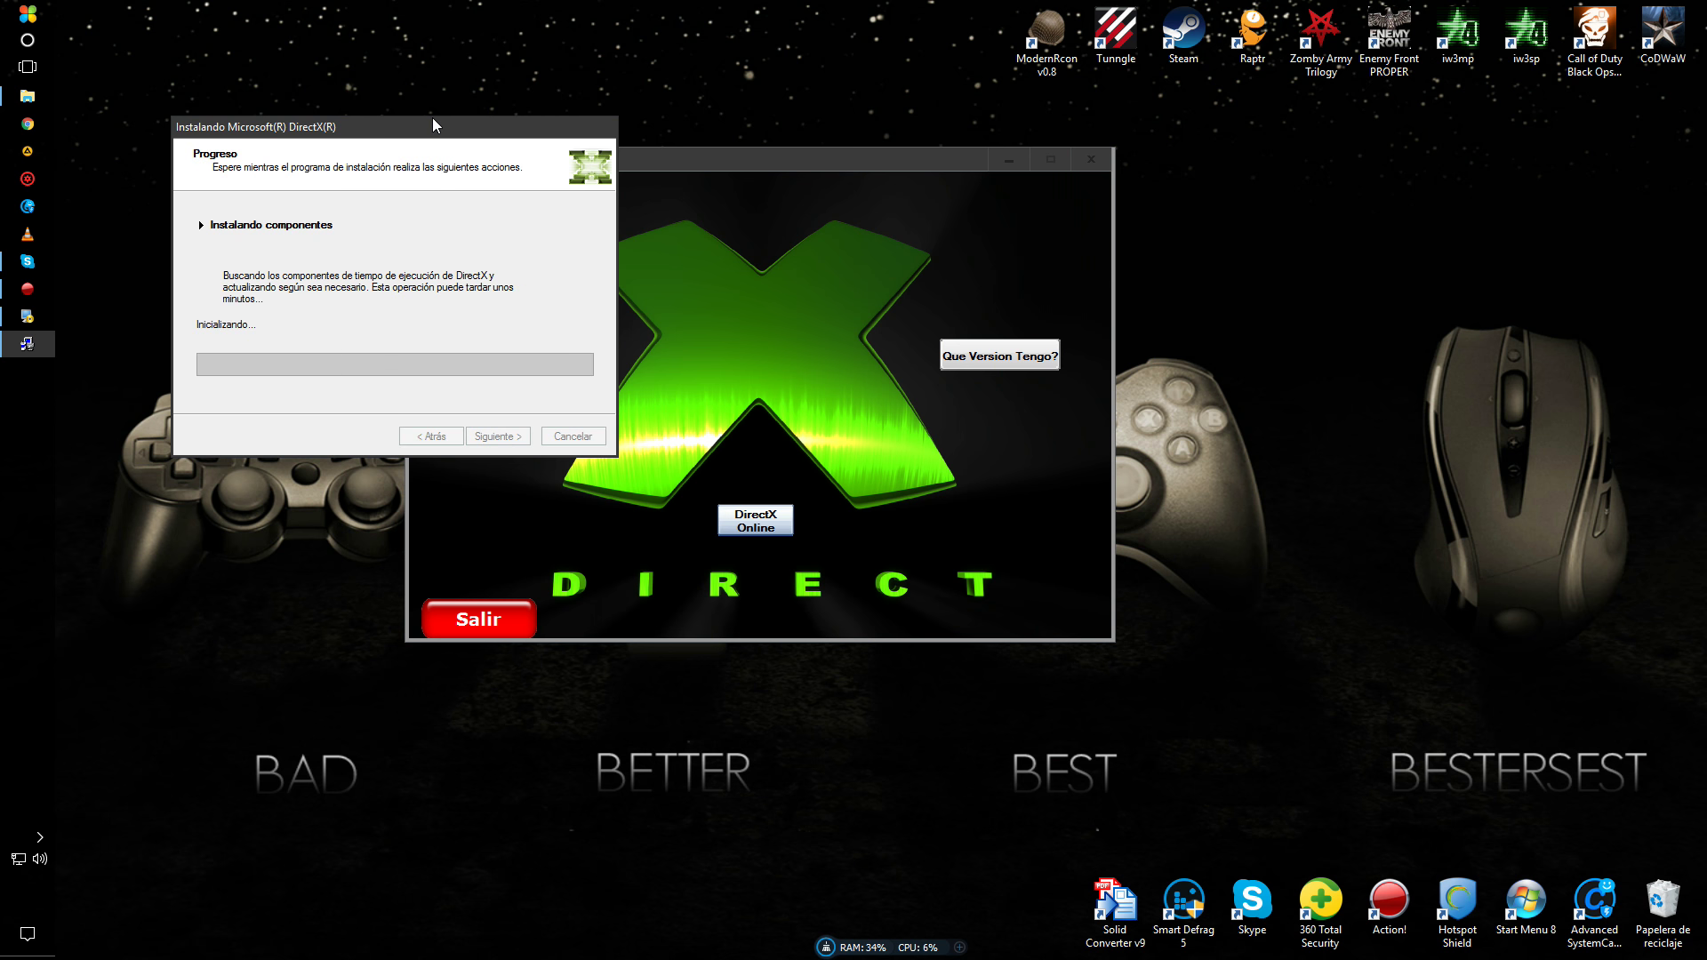
left_click_drag(720, 159, 983, 136)
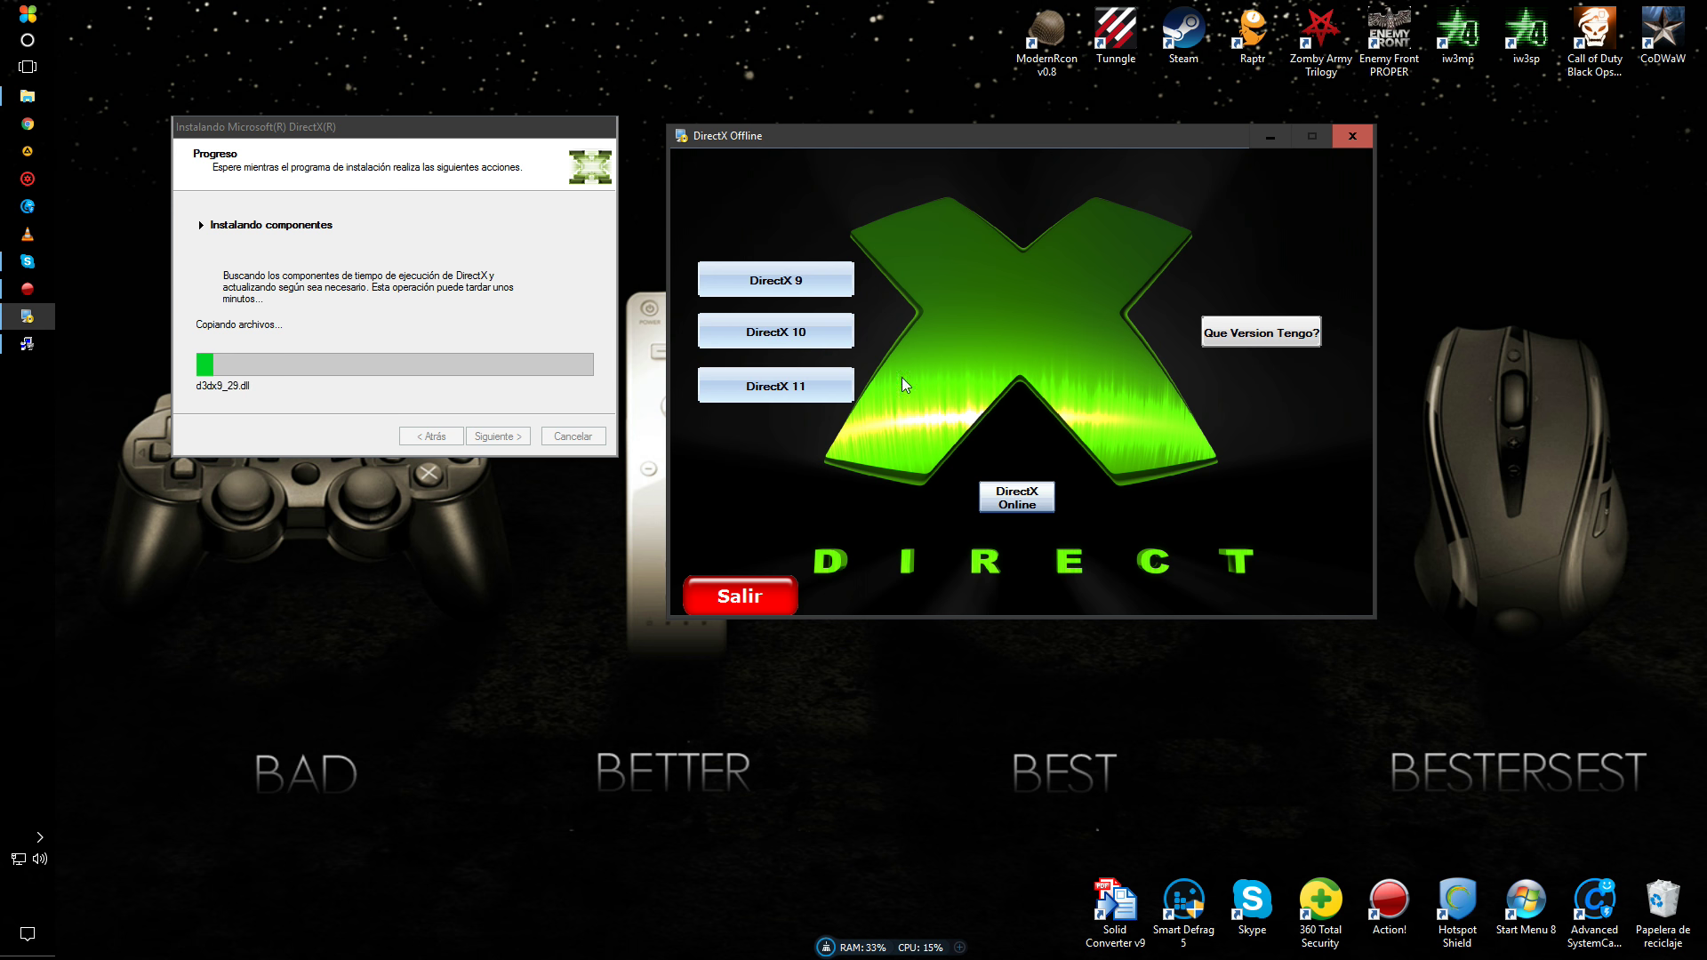
left_click_drag(836, 137, 795, 129)
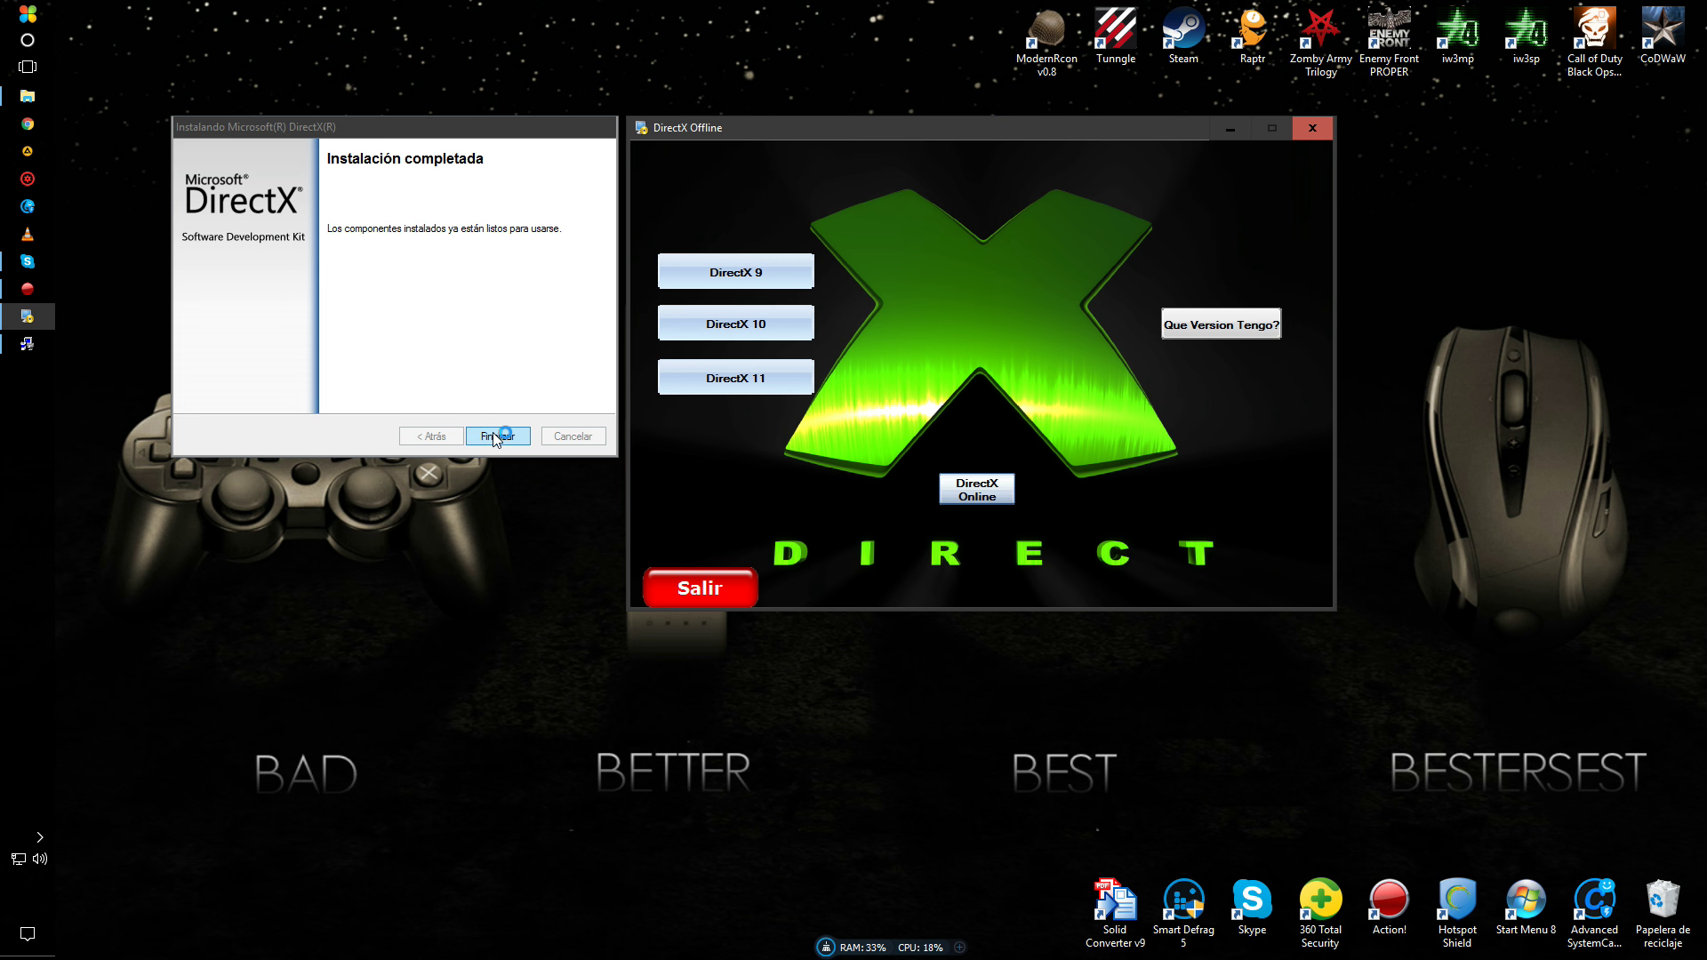
left_click(496, 436)
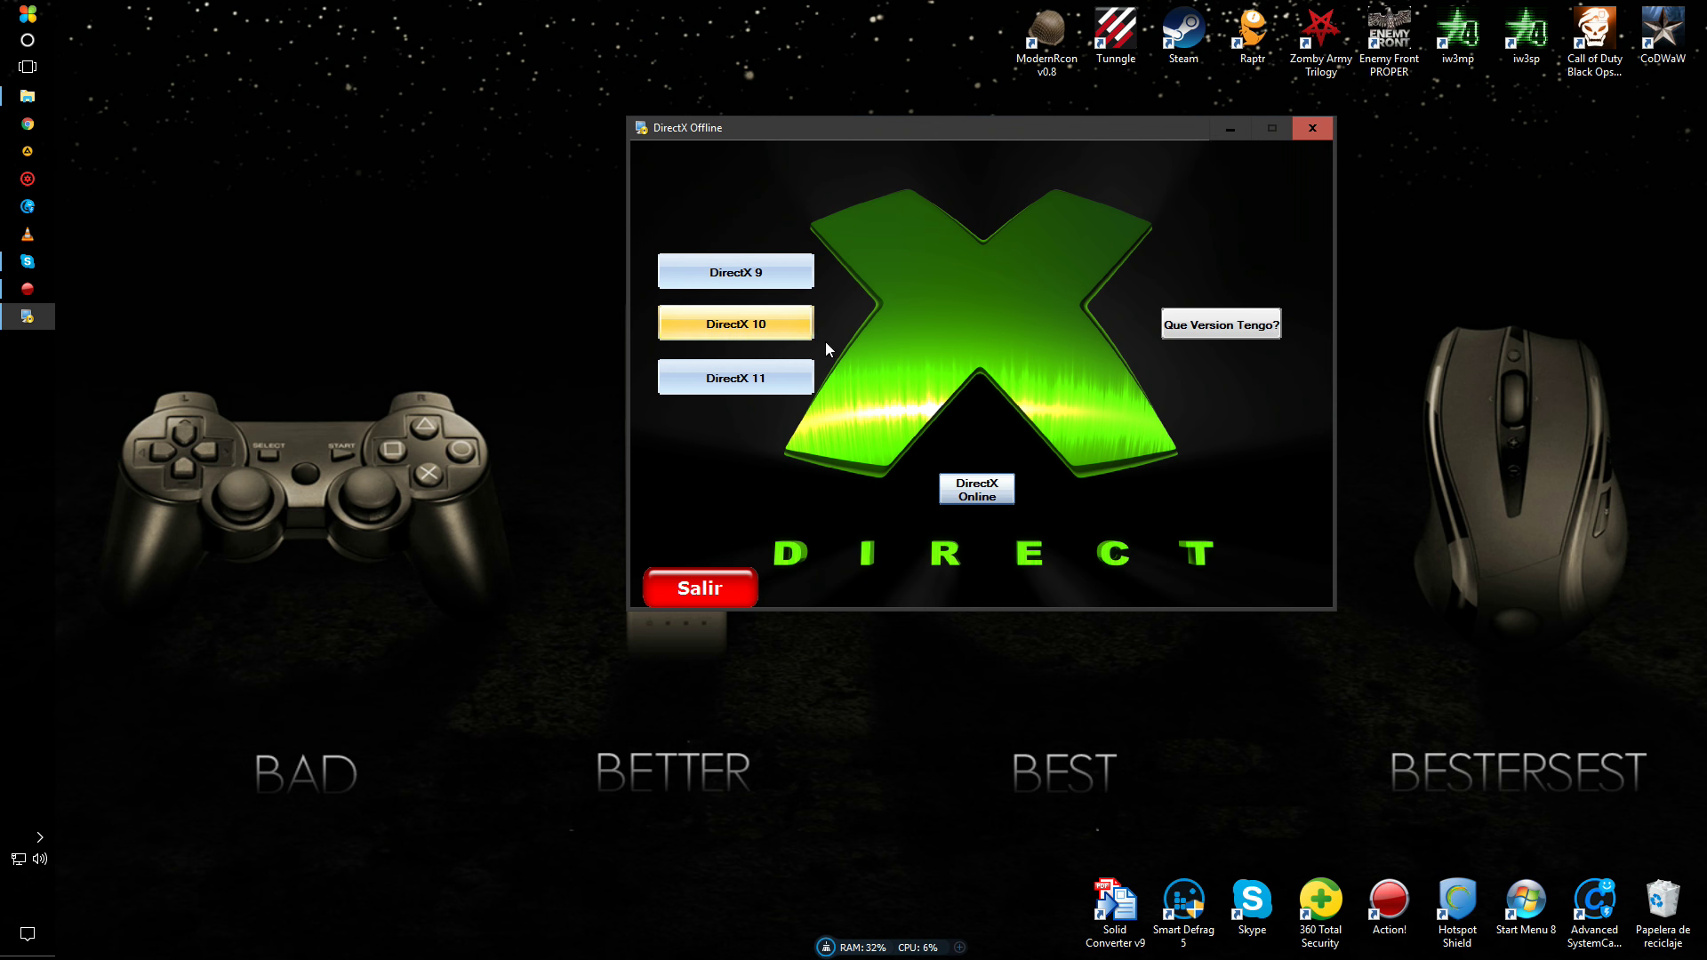
Check the installed DirectX version in the diagnostic tool, skipping the system information when asked, and exit the tool.
left_click(1234, 329)
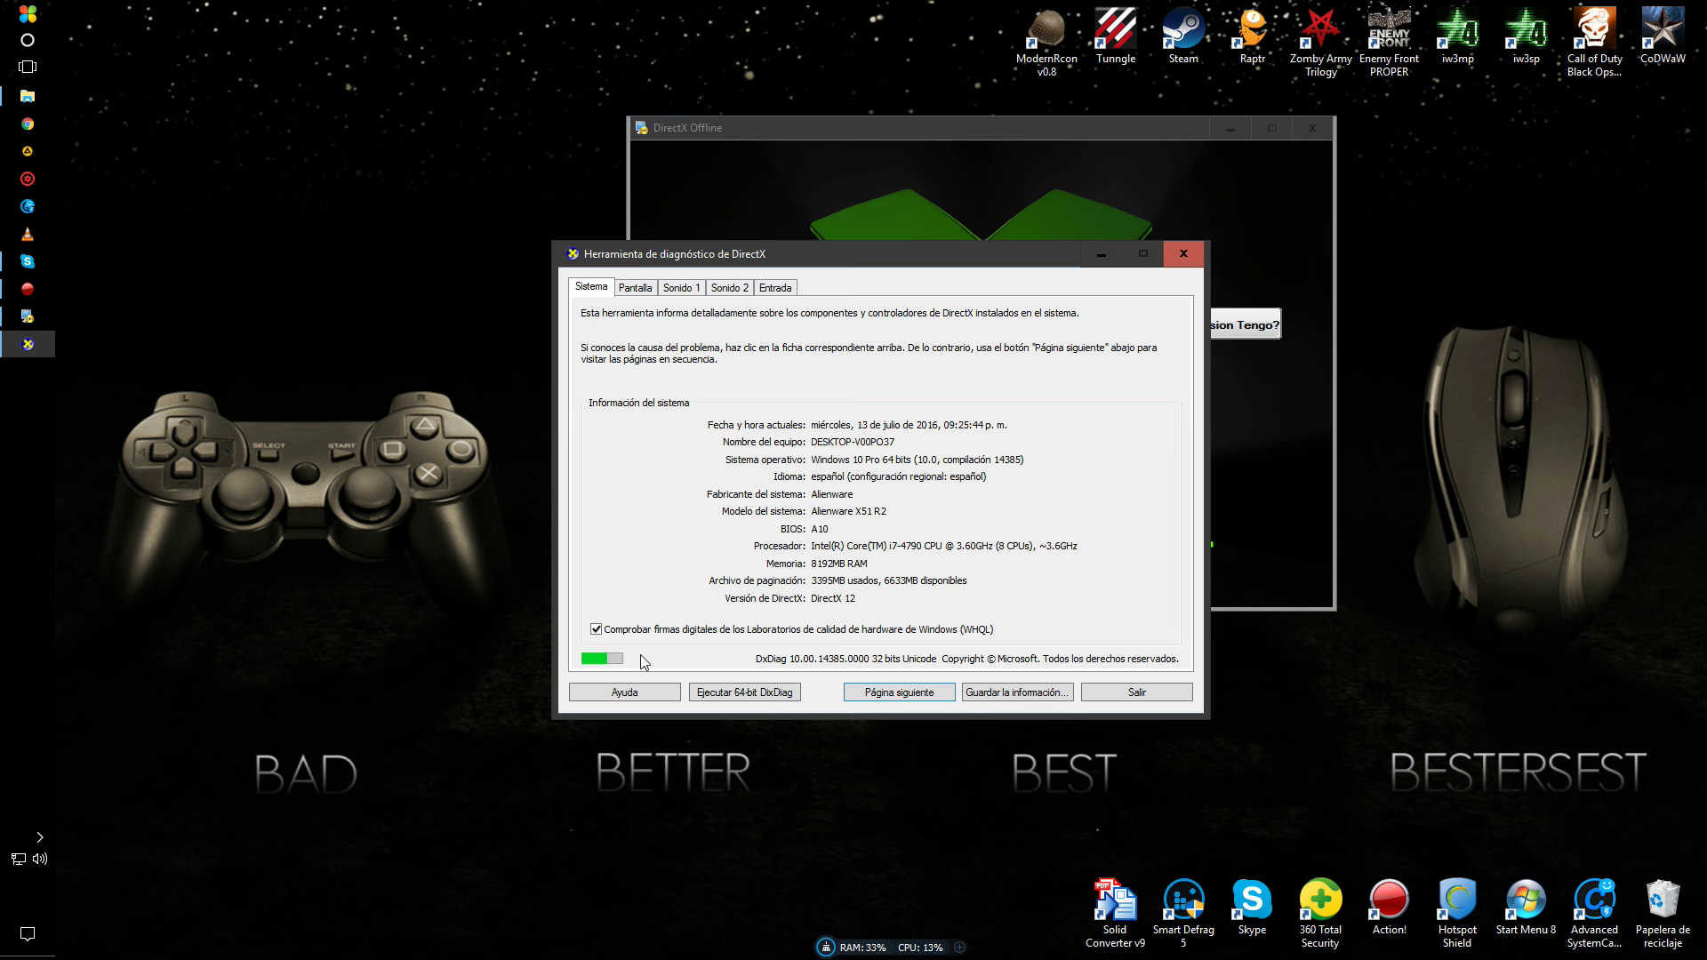
left_click_drag(903, 255, 683, 48)
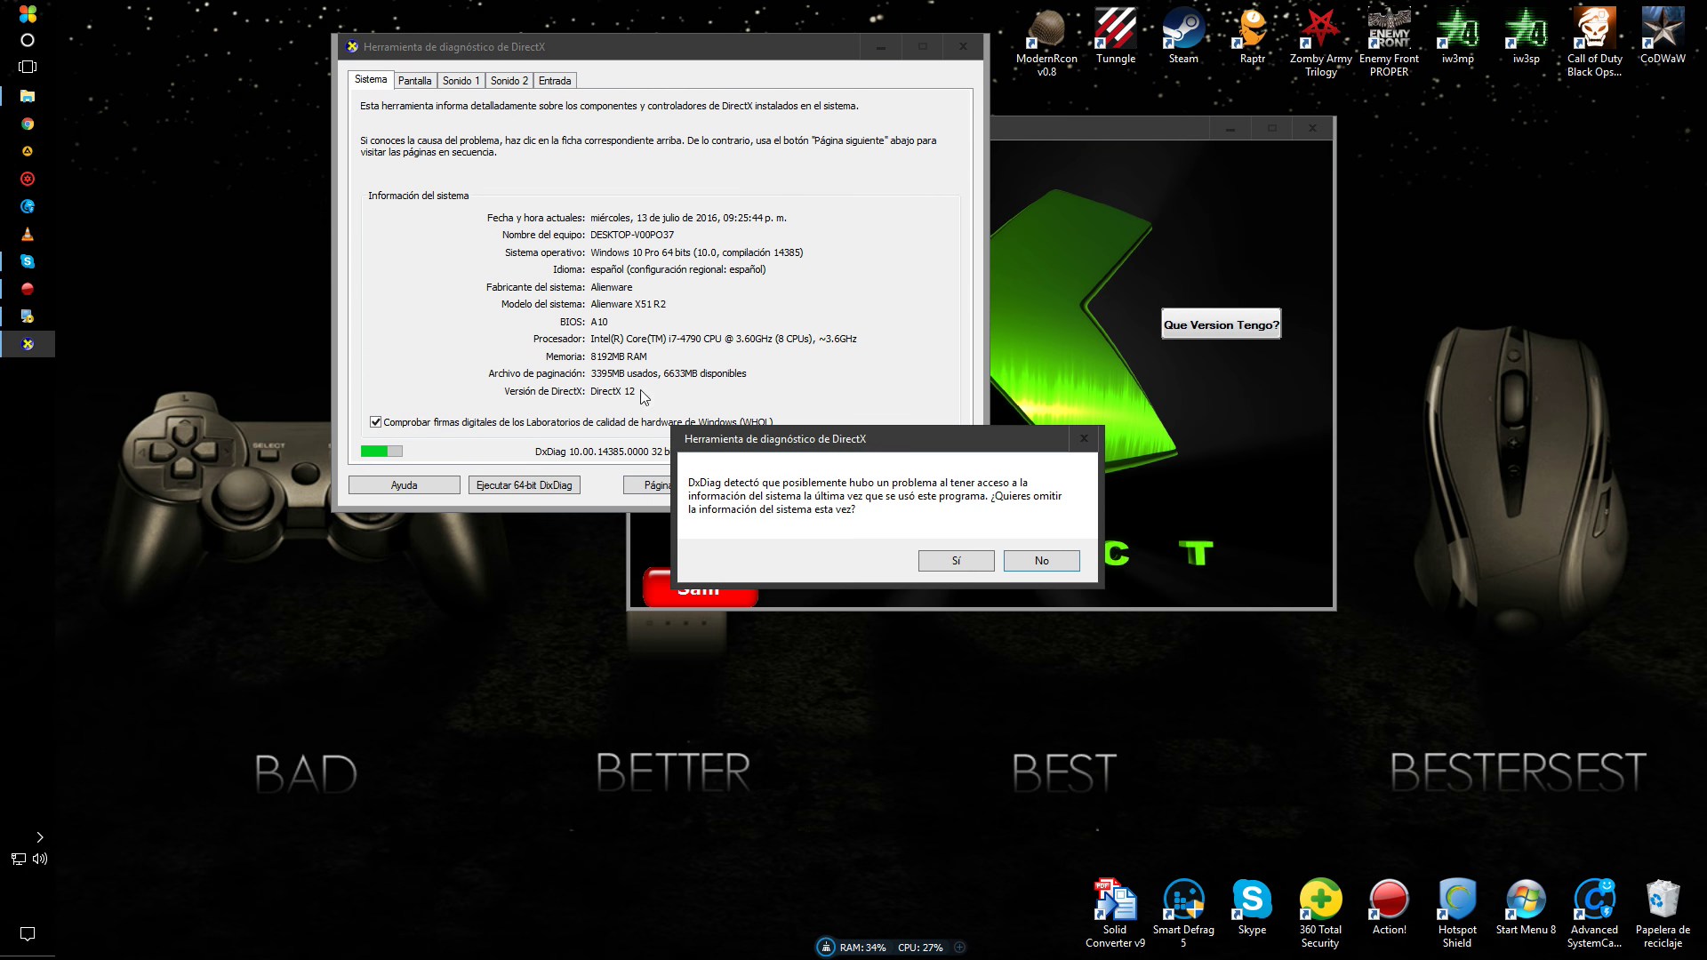
left_click(960, 562)
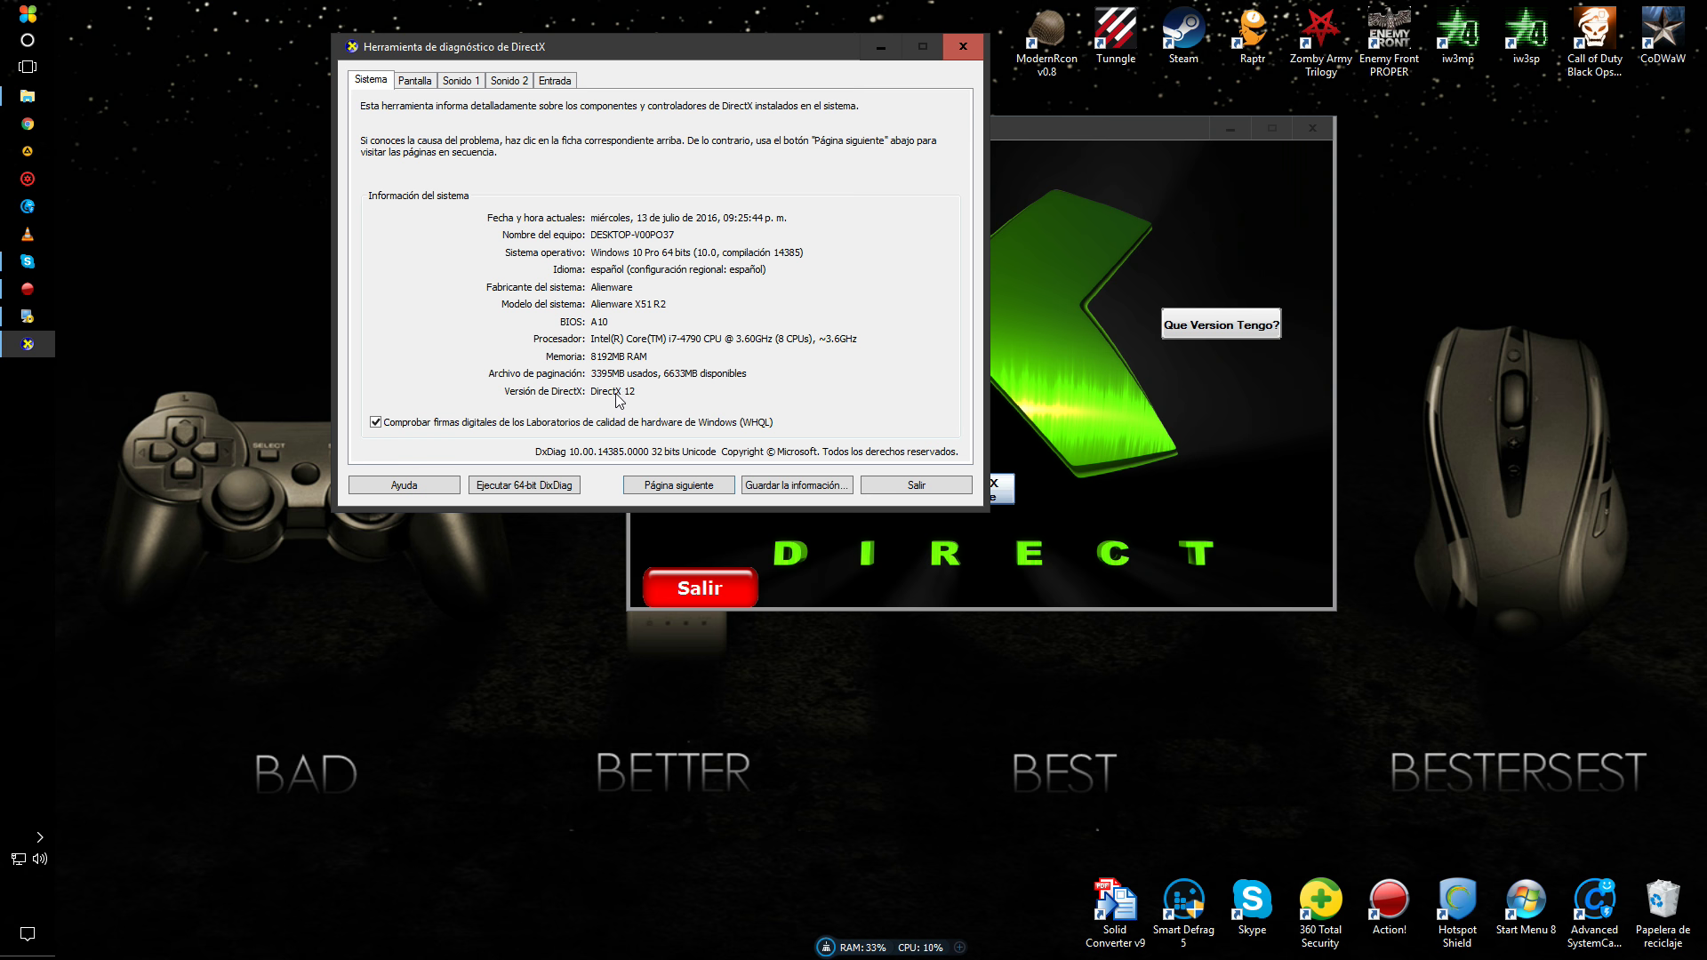
left_click(917, 486)
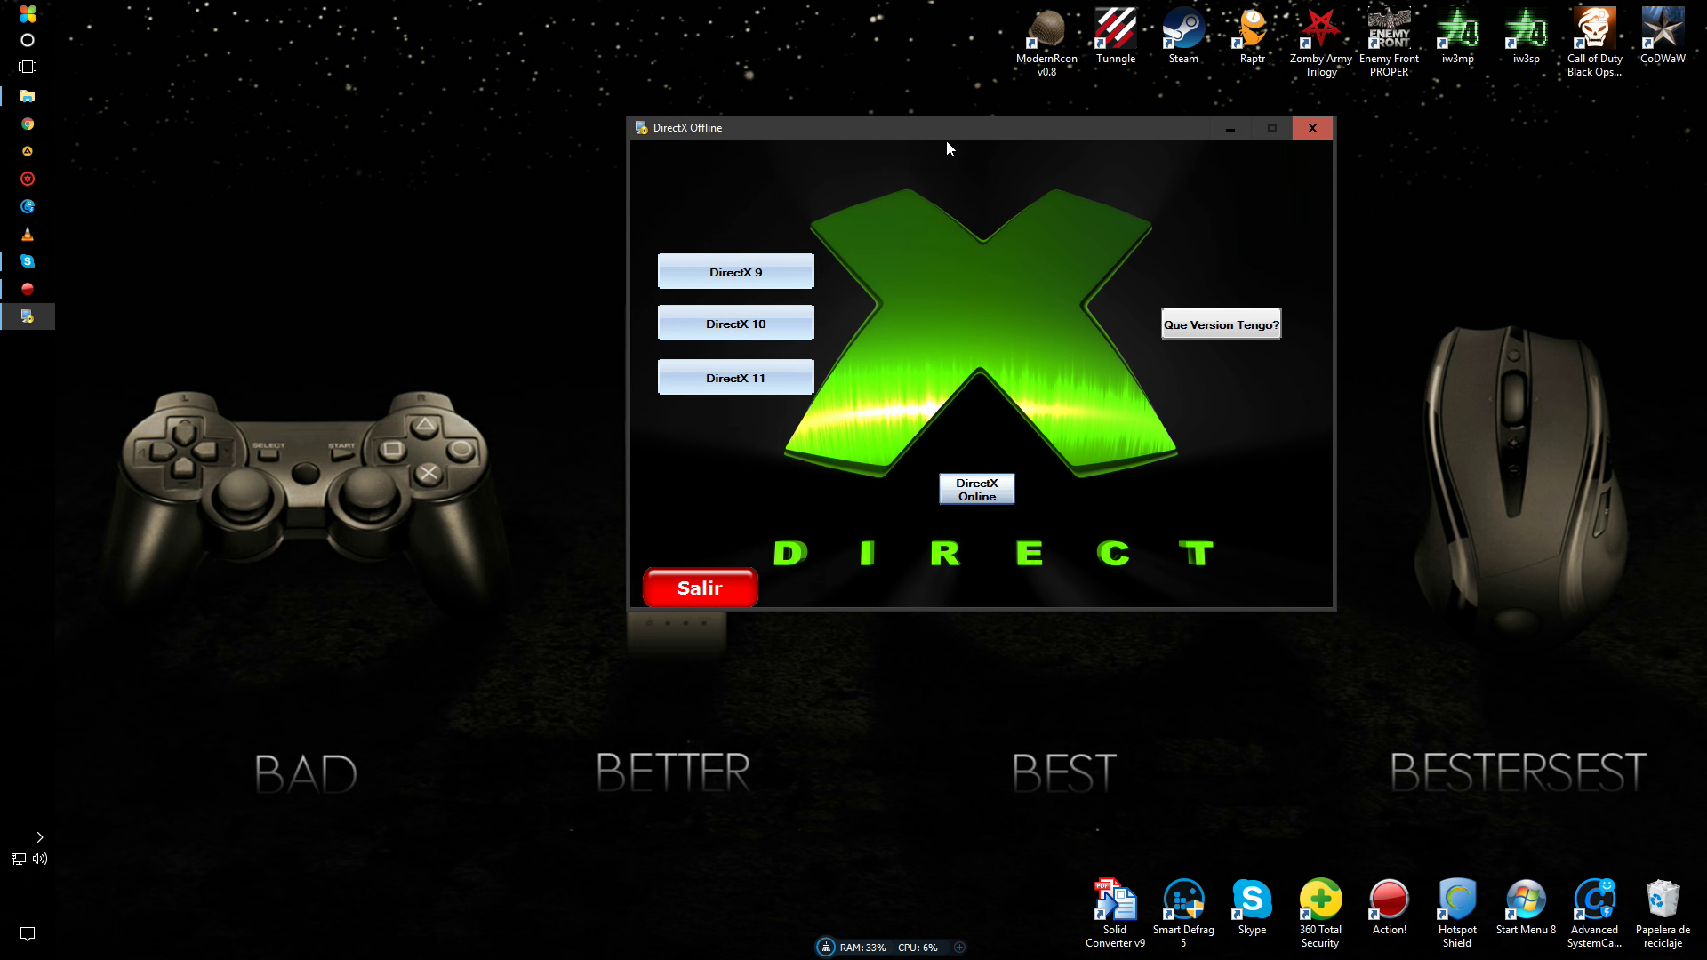
Exit the DirectX Offline application and close the File Explorer window showing the Directx folder.
left_click_drag(948, 134, 769, 101)
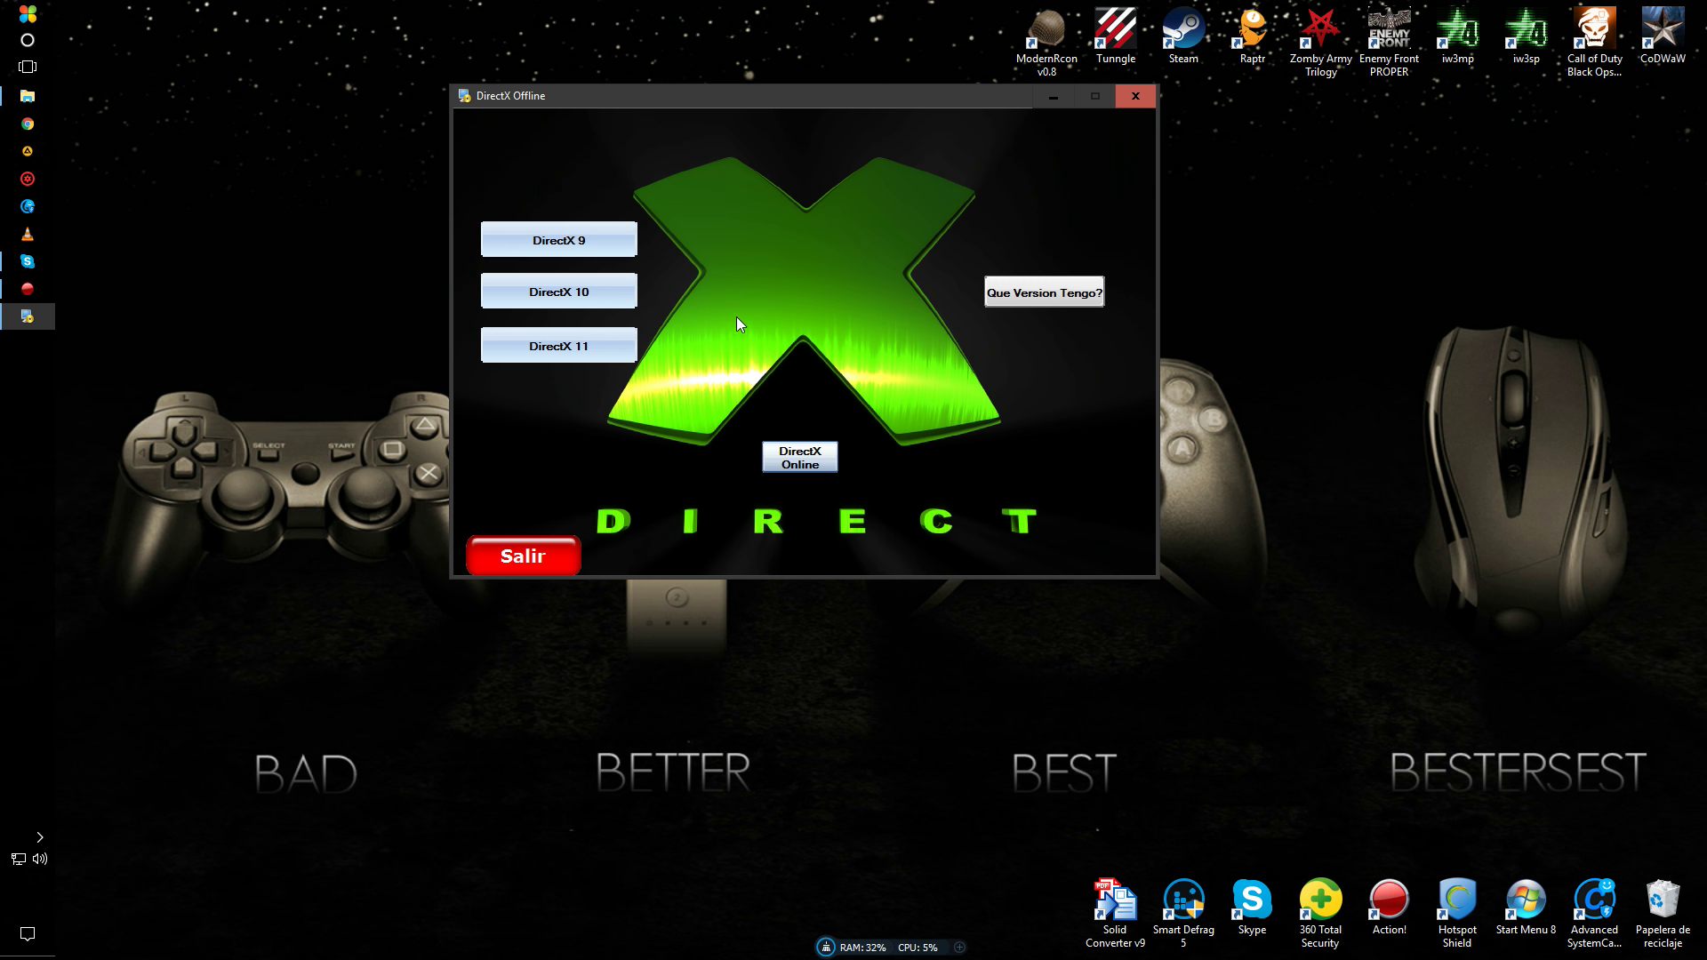
left_click(534, 559)
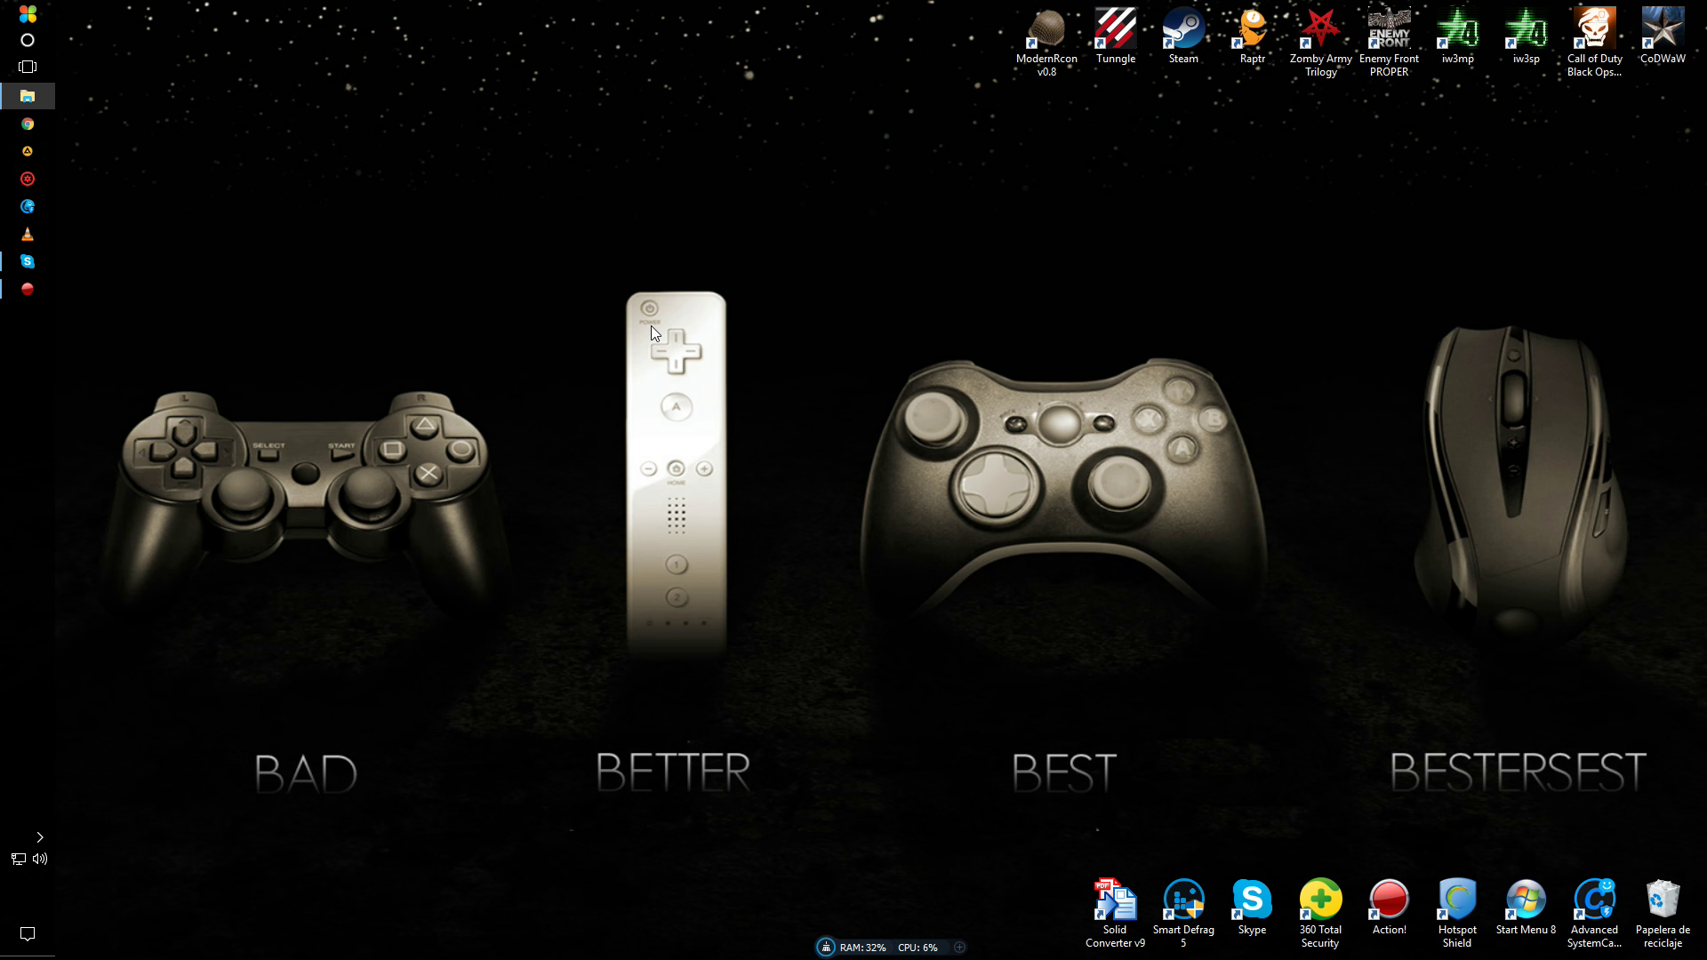
left_click(45, 98)
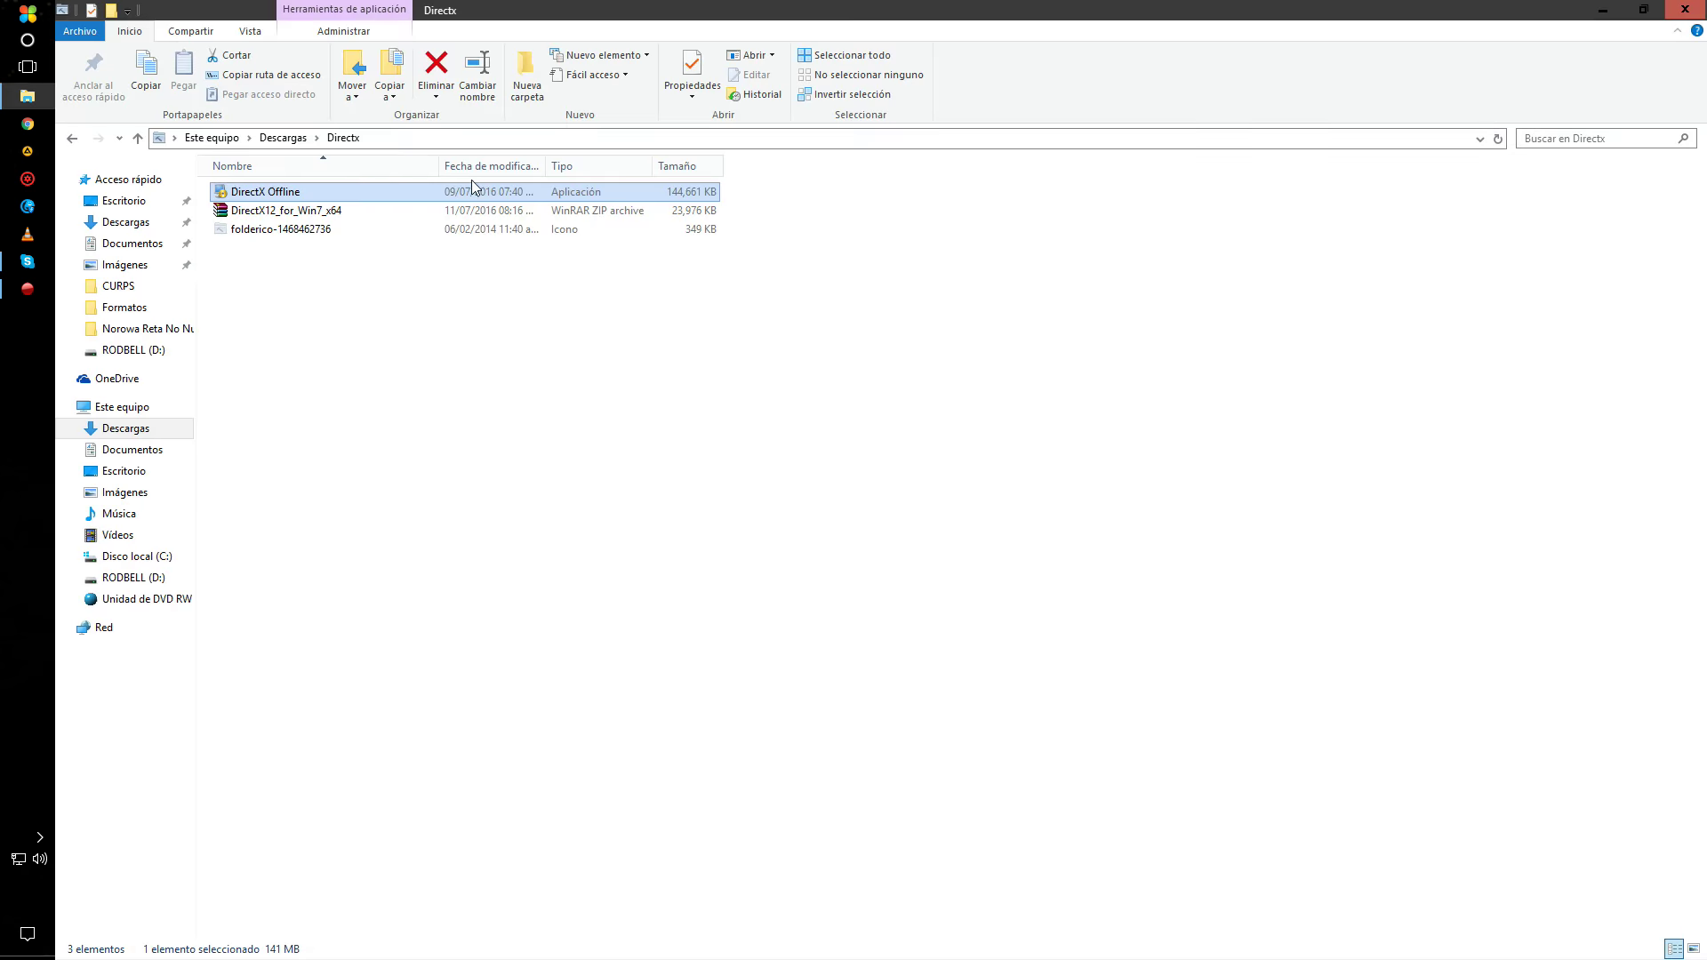
left_click(1694, 7)
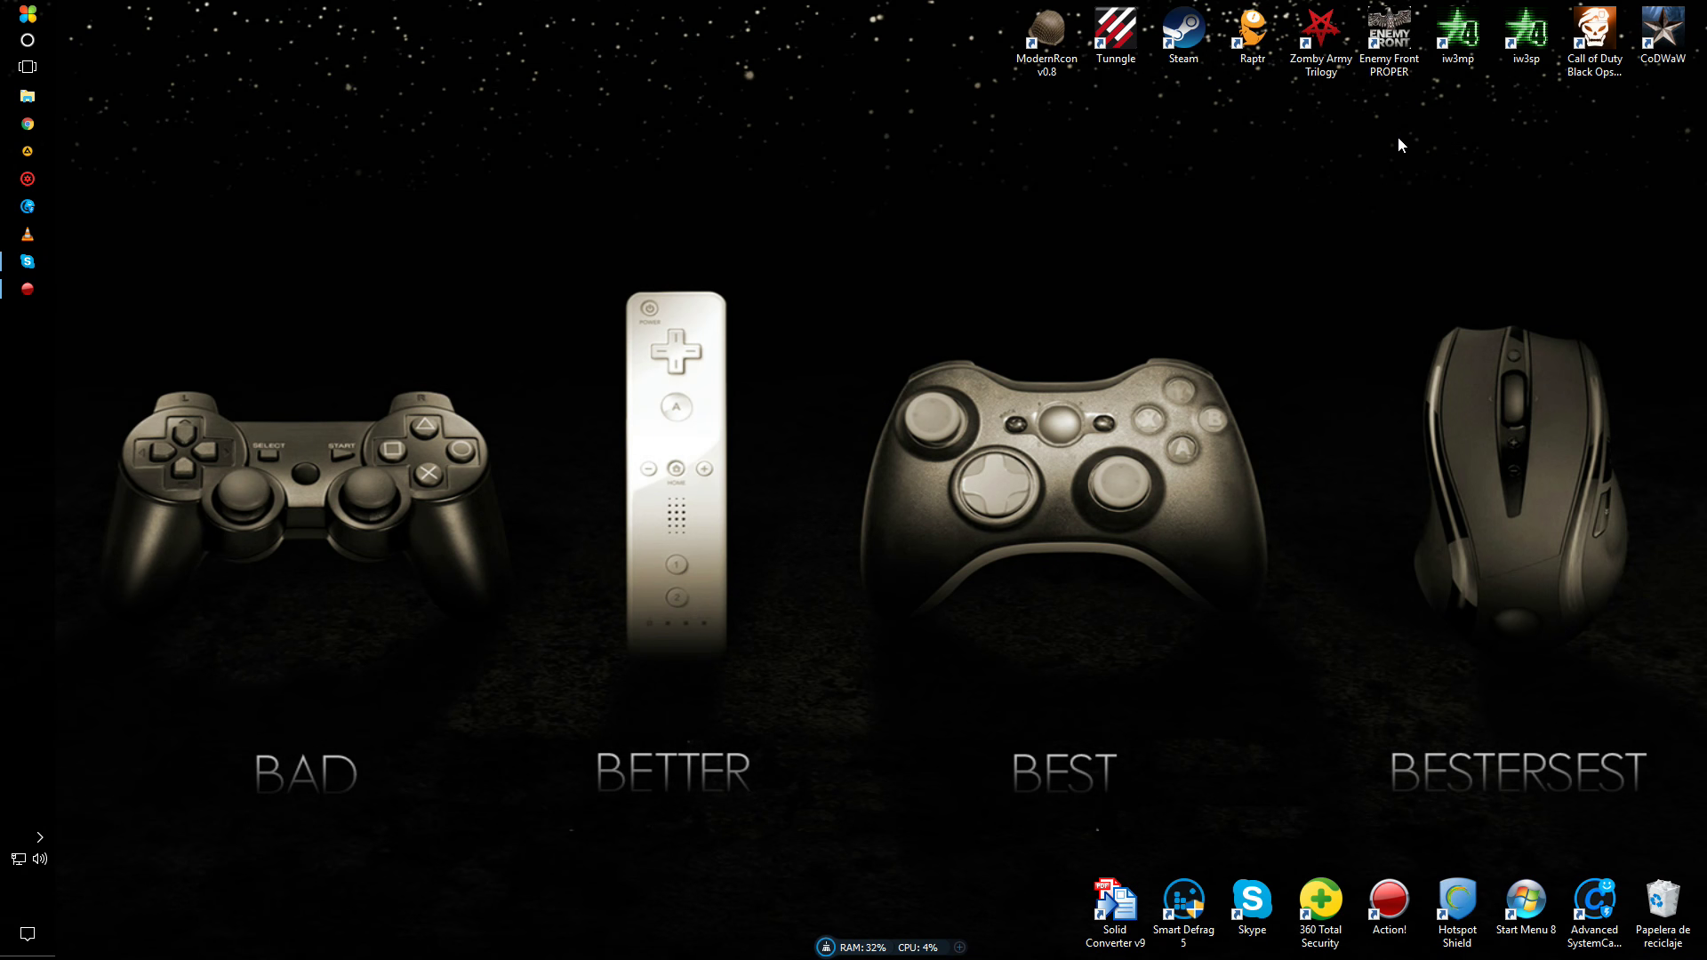